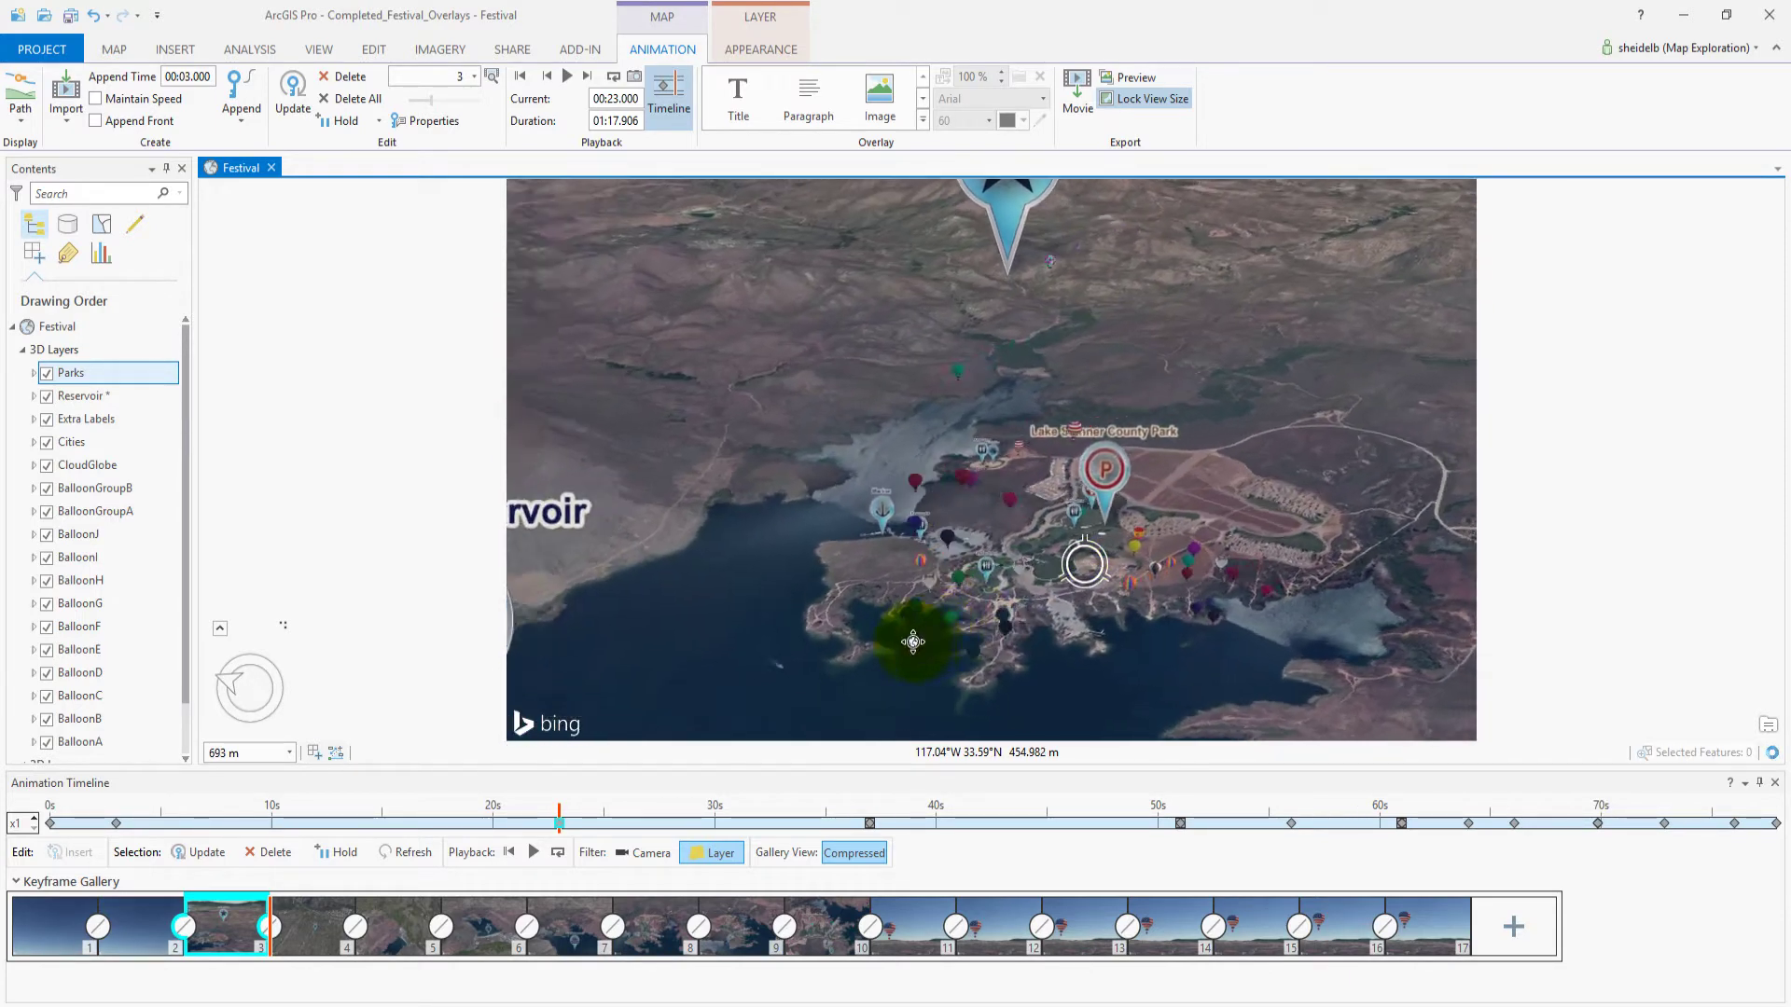
{"action": "scroll", "coordinate": [917, 578], "scroll_direction": "up", "scroll_amount": 3}
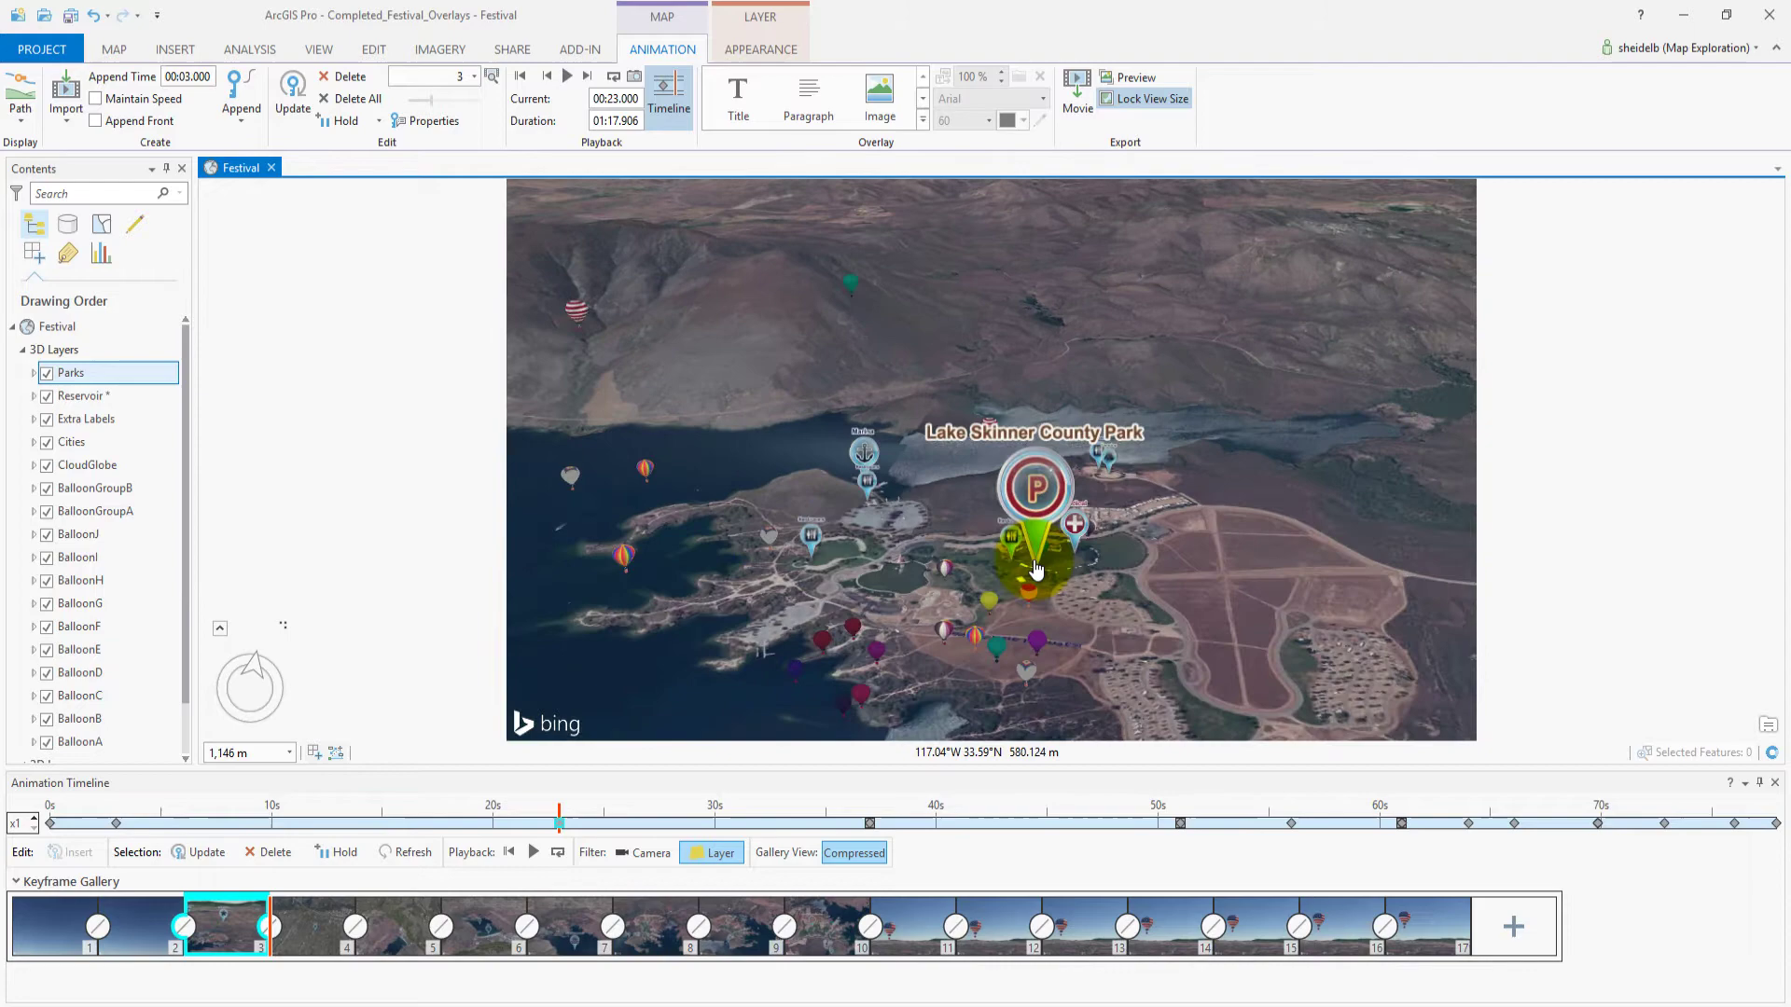
{"action": "scroll", "coordinate": [980, 602], "scroll_direction": "up", "scroll_amount": 4}
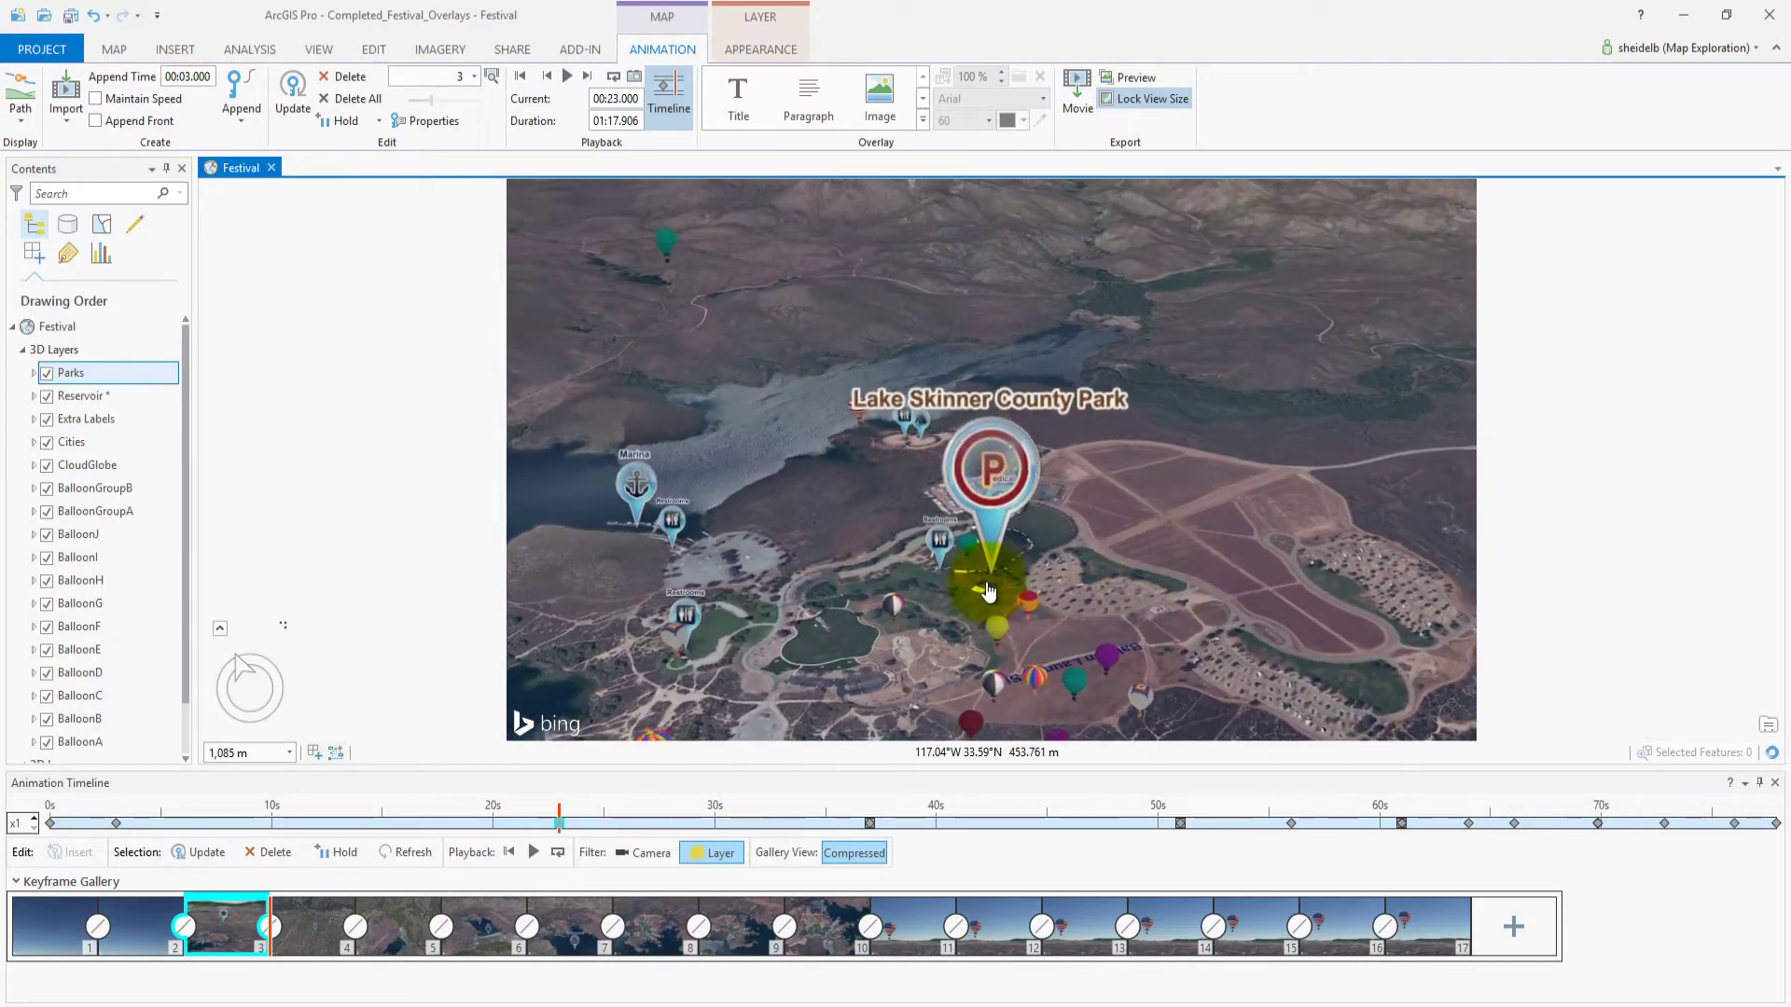
Tilt and pan the view to frame Skinner Reservoir and its dam
{"action": "left_click_drag", "start_coordinate": [1157, 557], "coordinate": [1115, 510]}
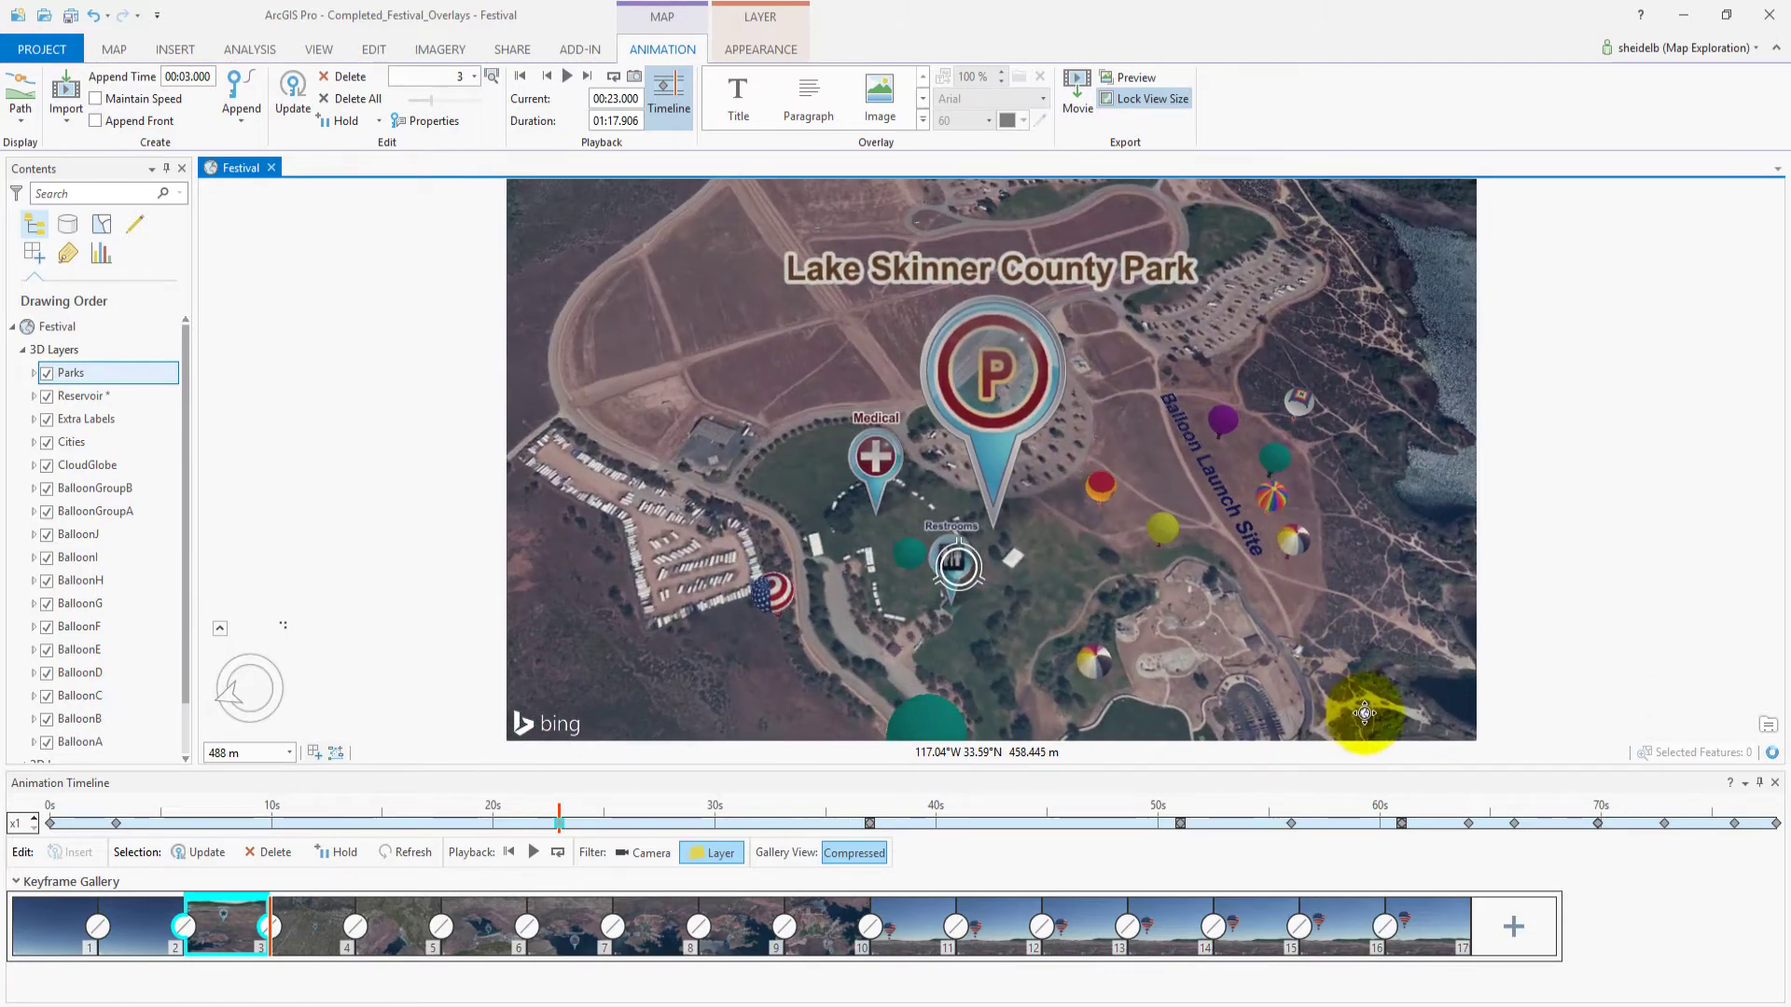
{"action": "scroll", "coordinate": [1115, 511], "scroll_direction": "down", "scroll_amount": 3}
{"action": "scroll", "coordinate": [1170, 607], "scroll_direction": "down", "scroll_amount": 3}
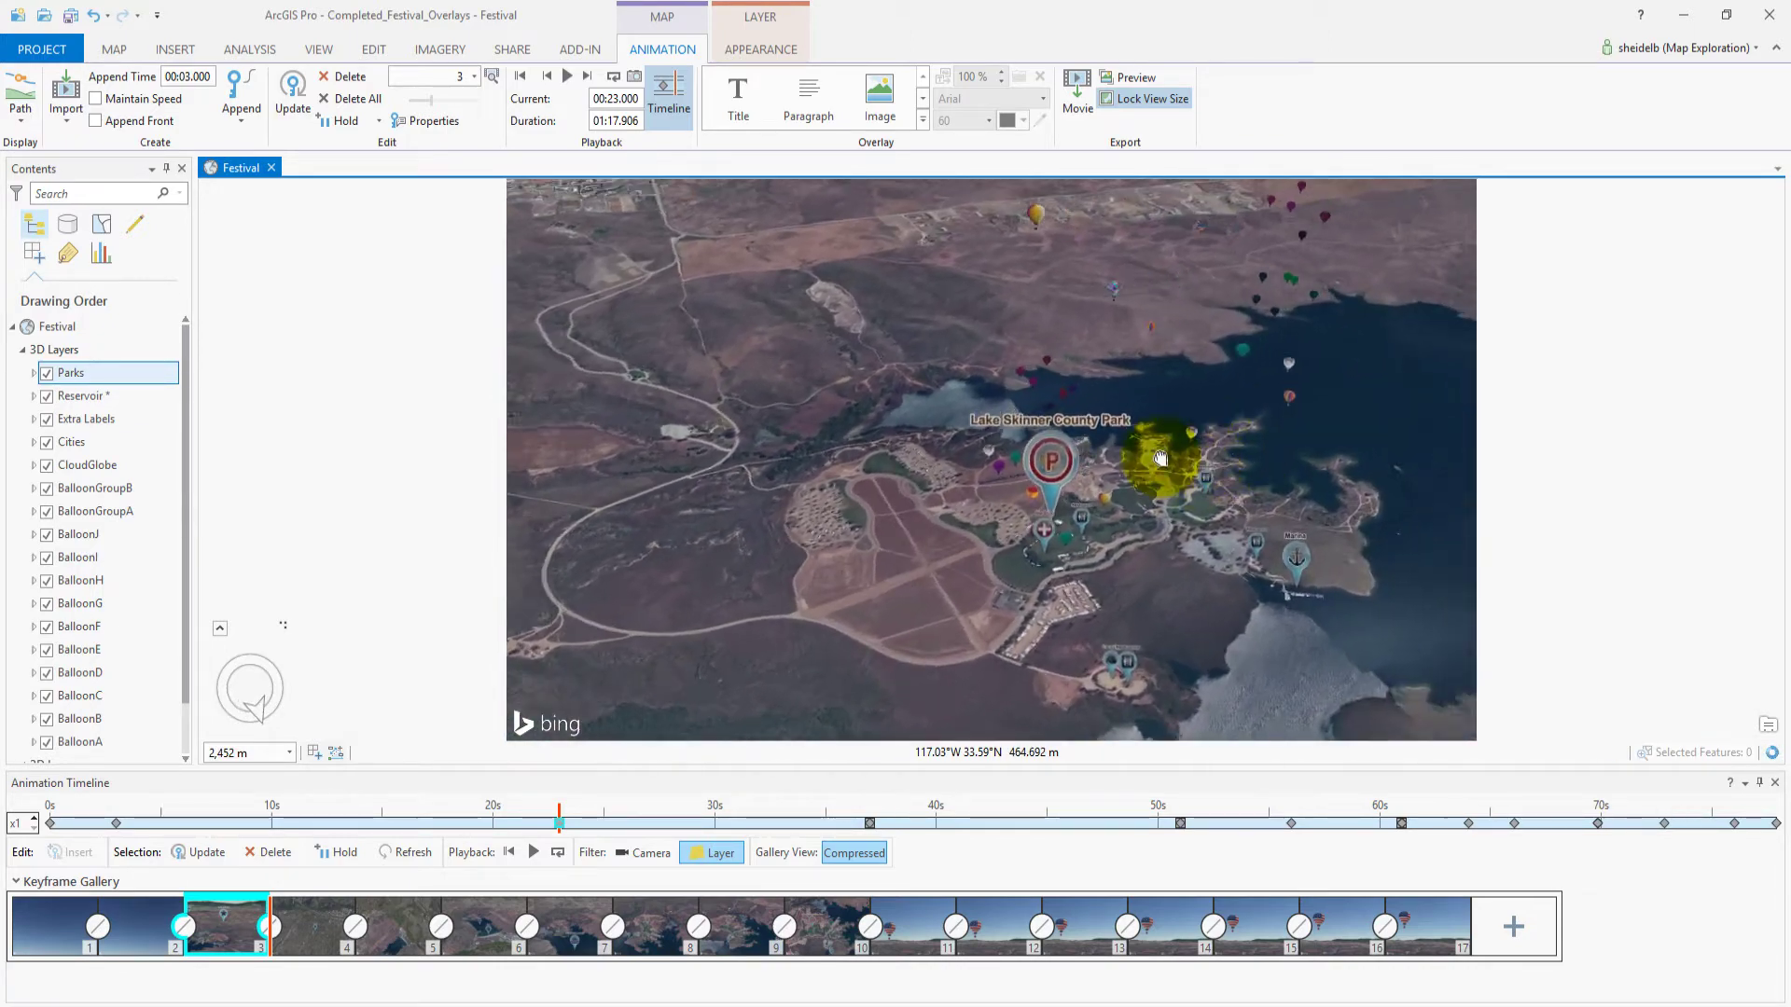
{"action": "left_click_drag", "start_coordinate": [1354, 506], "coordinate": [971, 452]}
{"action": "scroll", "coordinate": [1100, 479], "scroll_direction": "down", "scroll_amount": 3}
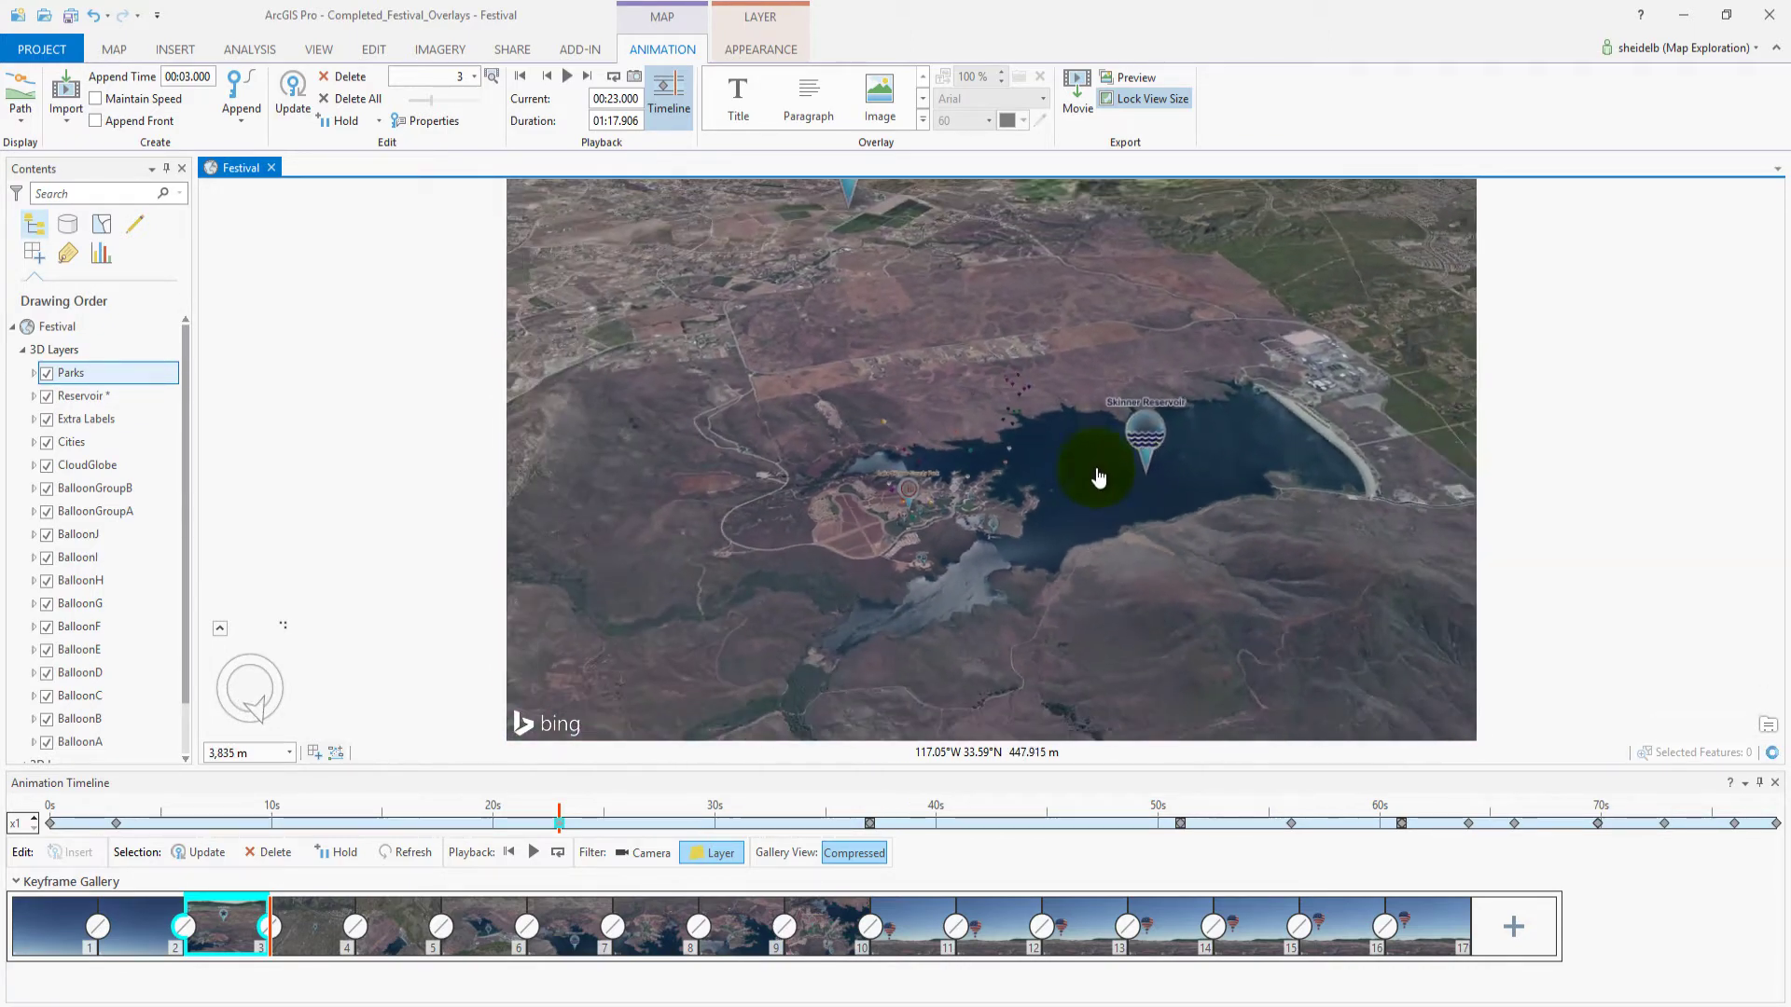
{"action": "mouse_move", "coordinate": [1100, 448]}
{"action": "left_mouse_down"}
{"action": "mouse_move", "coordinate": [986, 508]}
{"action": "mouse_move", "coordinate": [1187, 423]}
{"action": "mouse_move", "coordinate": [1043, 459]}
{"action": "left_mouse_up"}
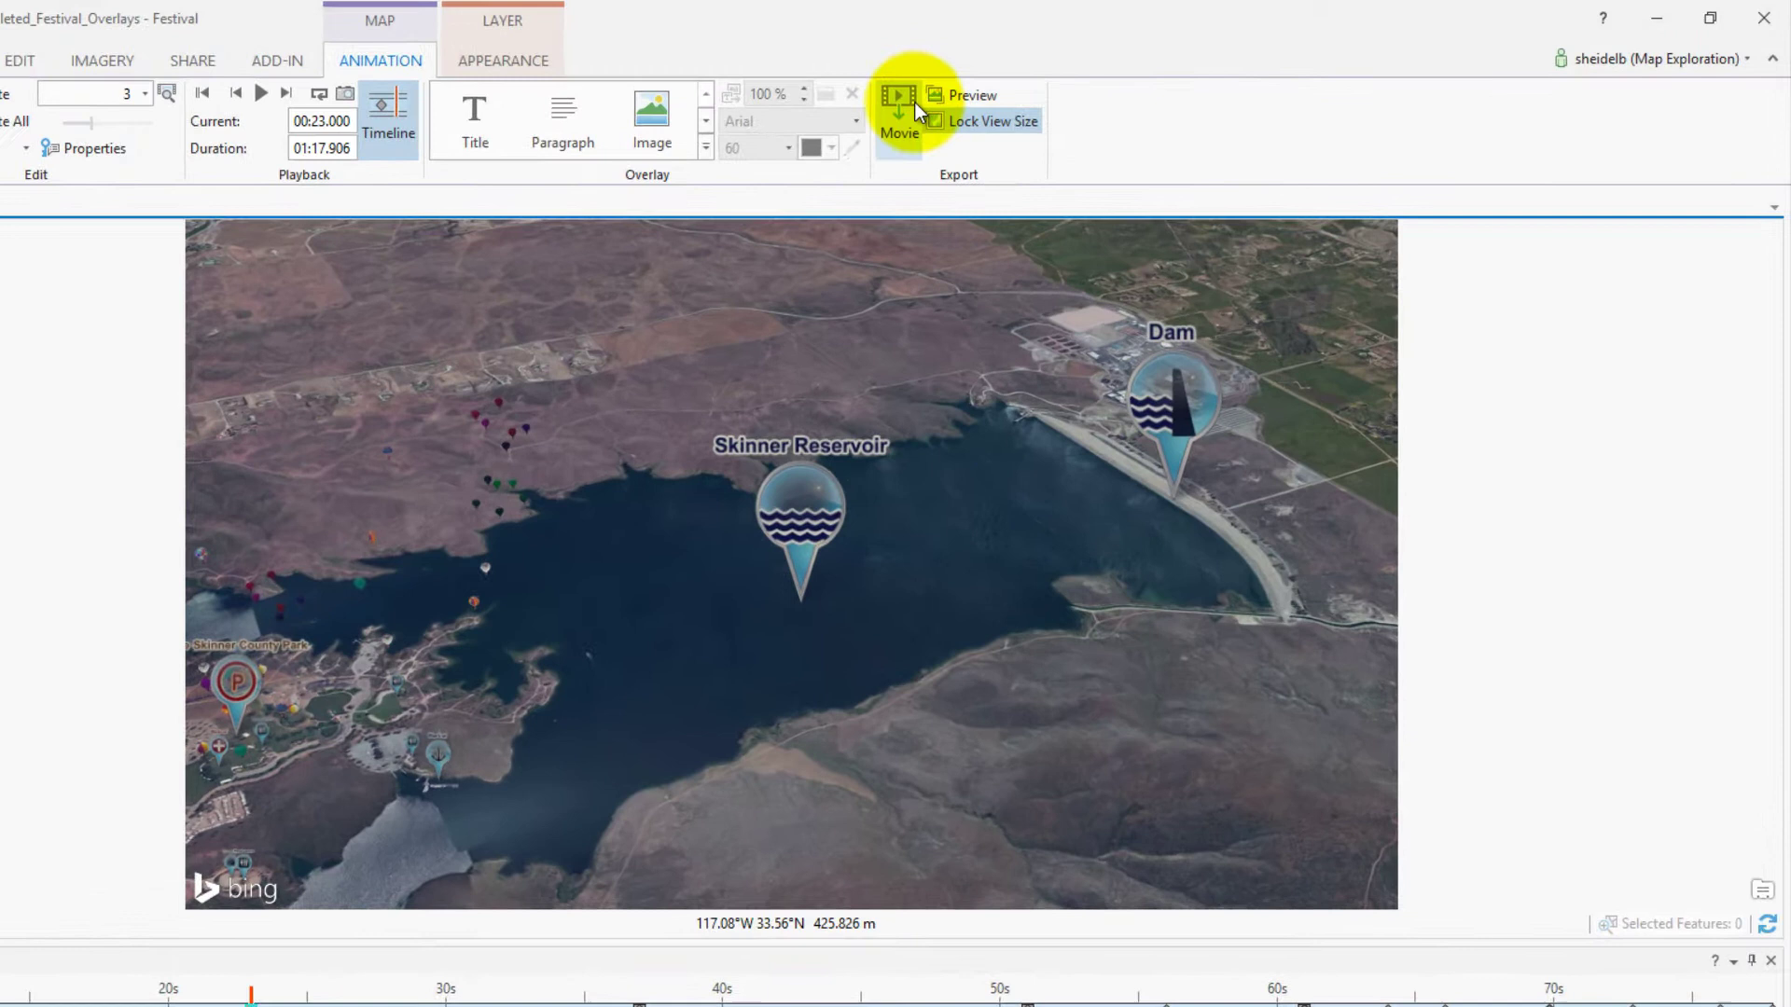
Choose the HD1080 movie export preset and enable Lock View Size
{"action": "left_click", "coordinate": [908, 103]}
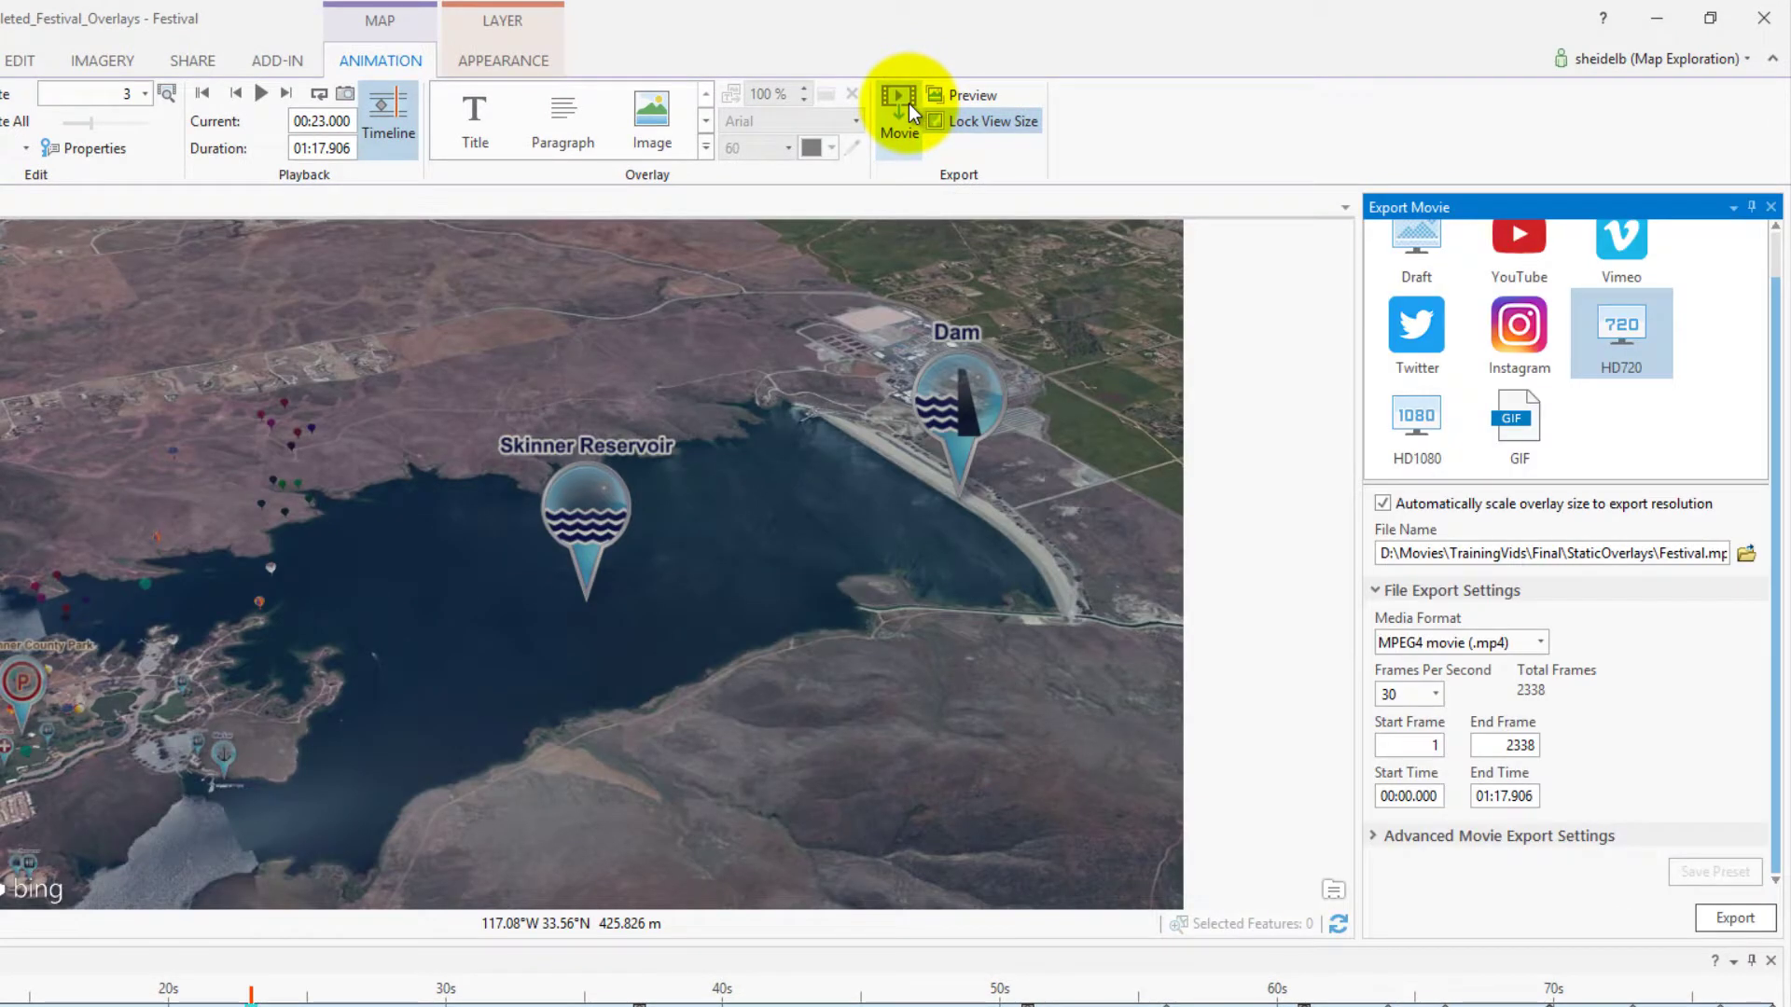
{"action": "left_click", "coordinate": [1431, 432]}
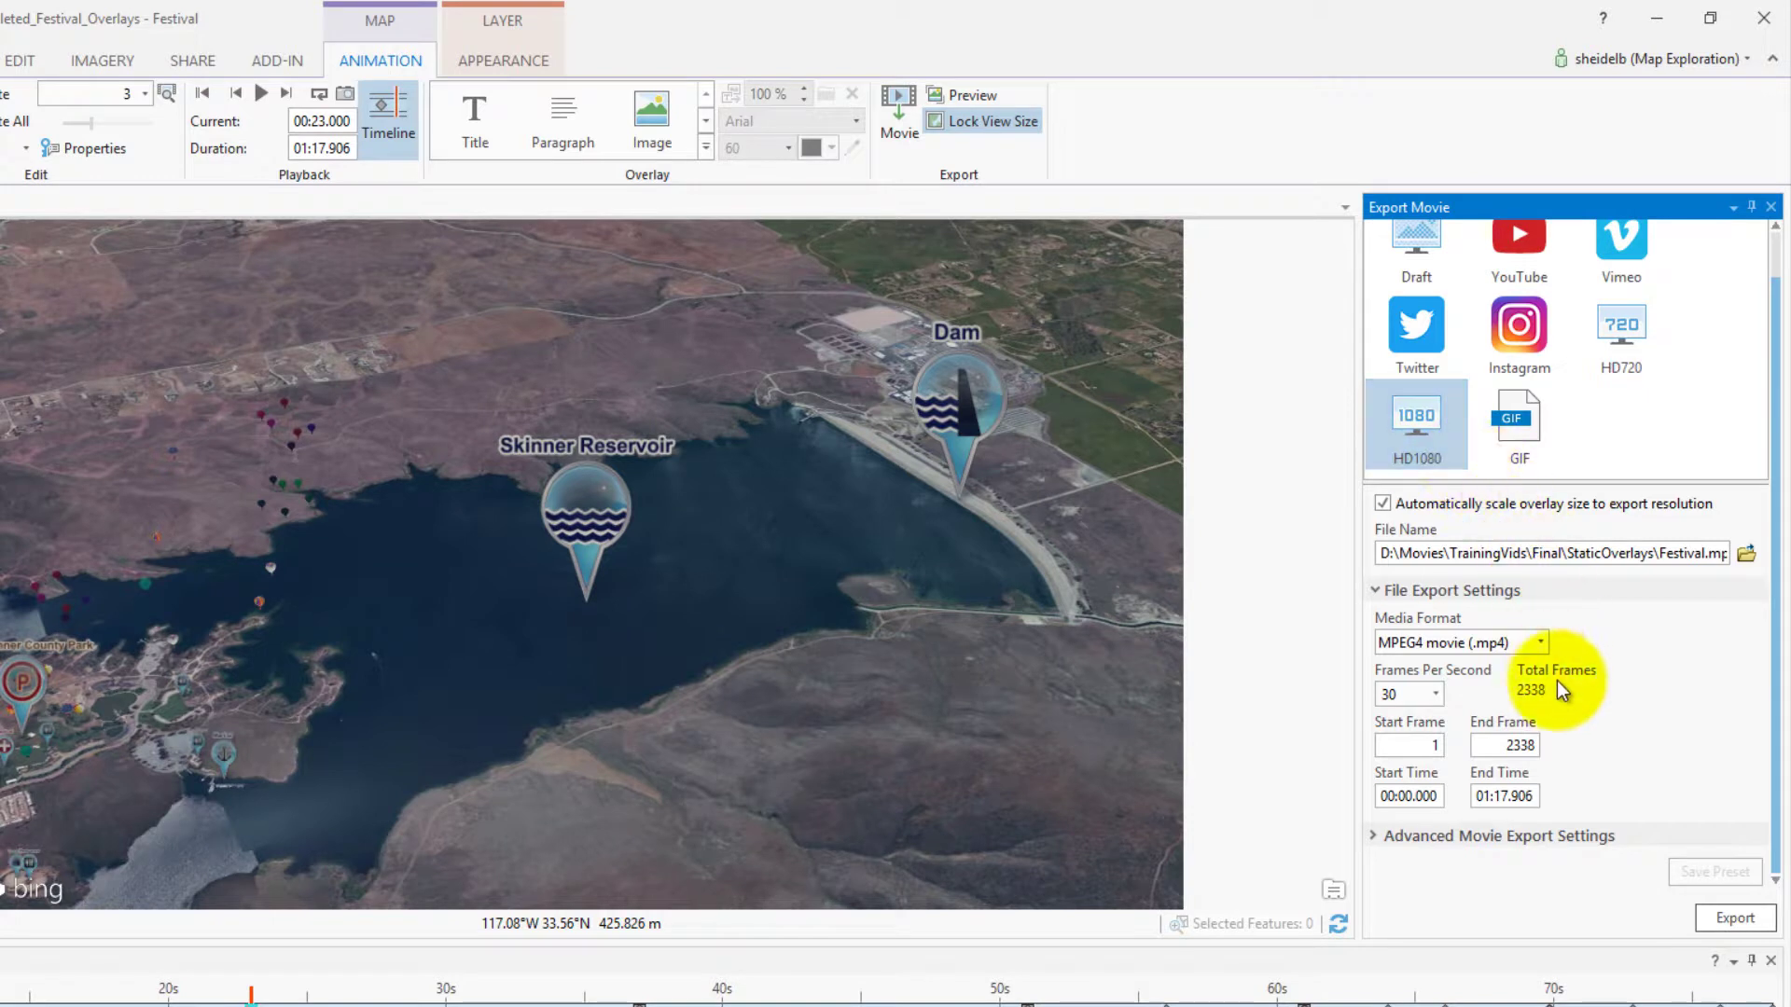
{"action": "left_click", "coordinate": [1554, 832]}
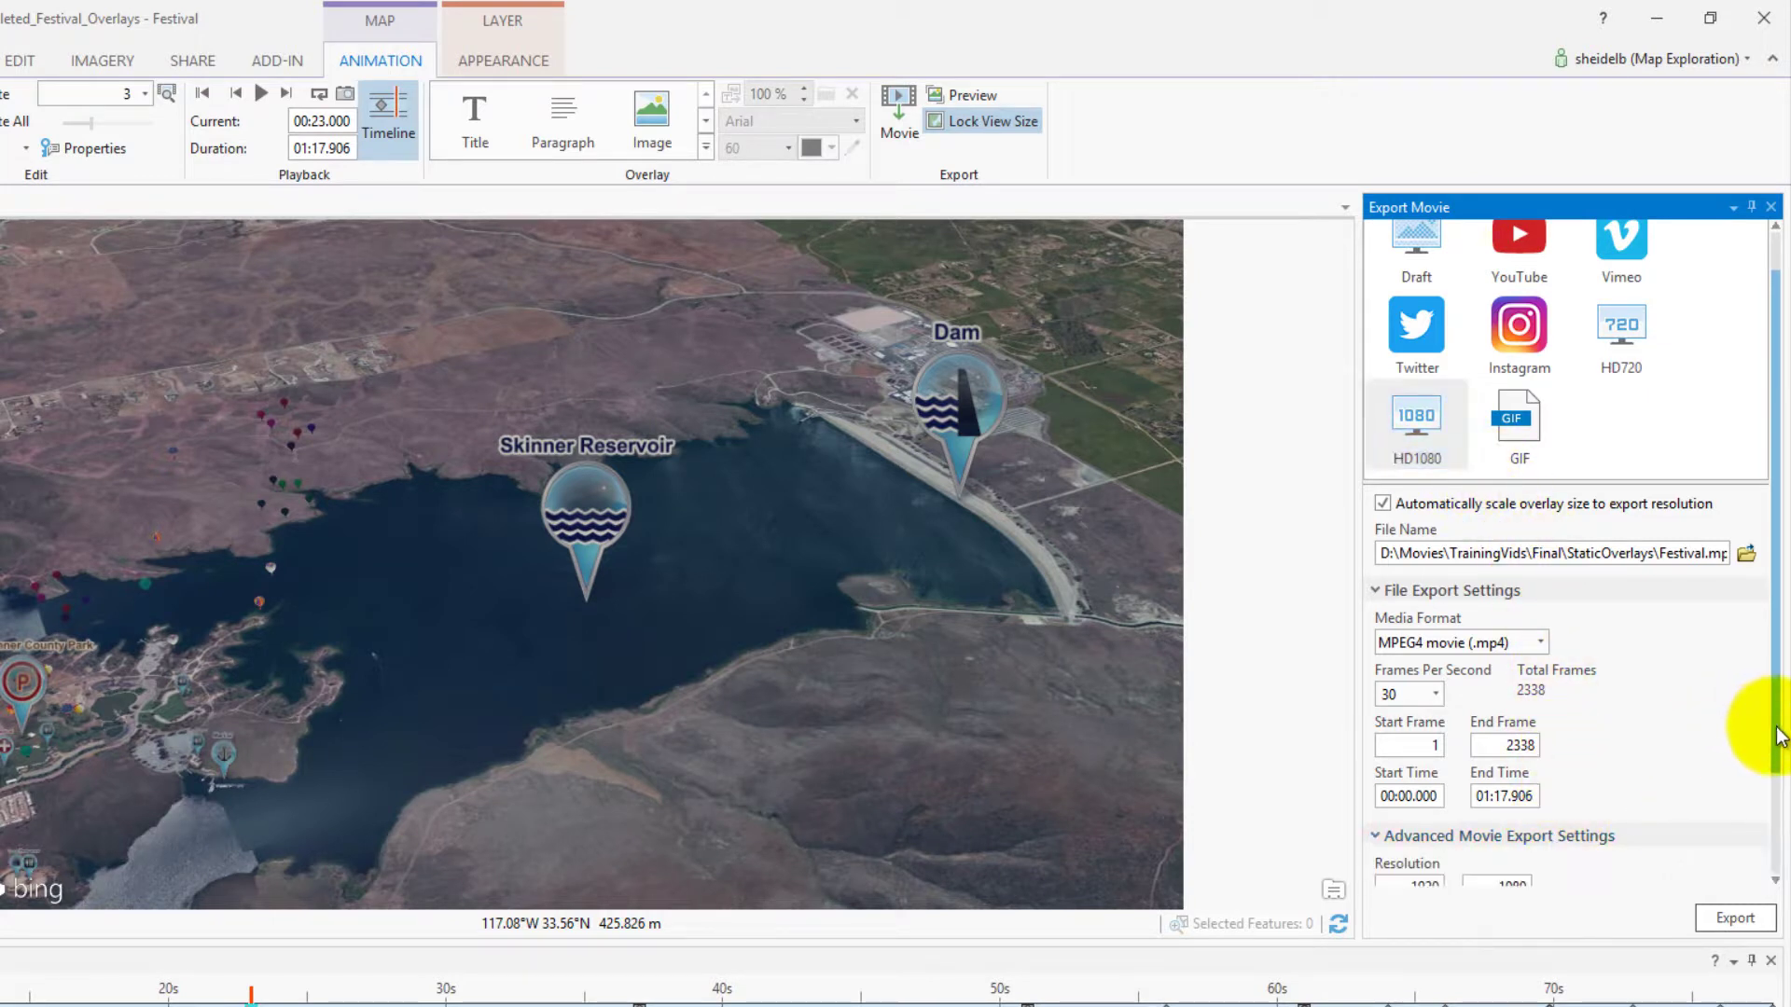
{"action": "left_click_drag", "start_coordinate": [1771, 728], "coordinate": [1769, 864]}
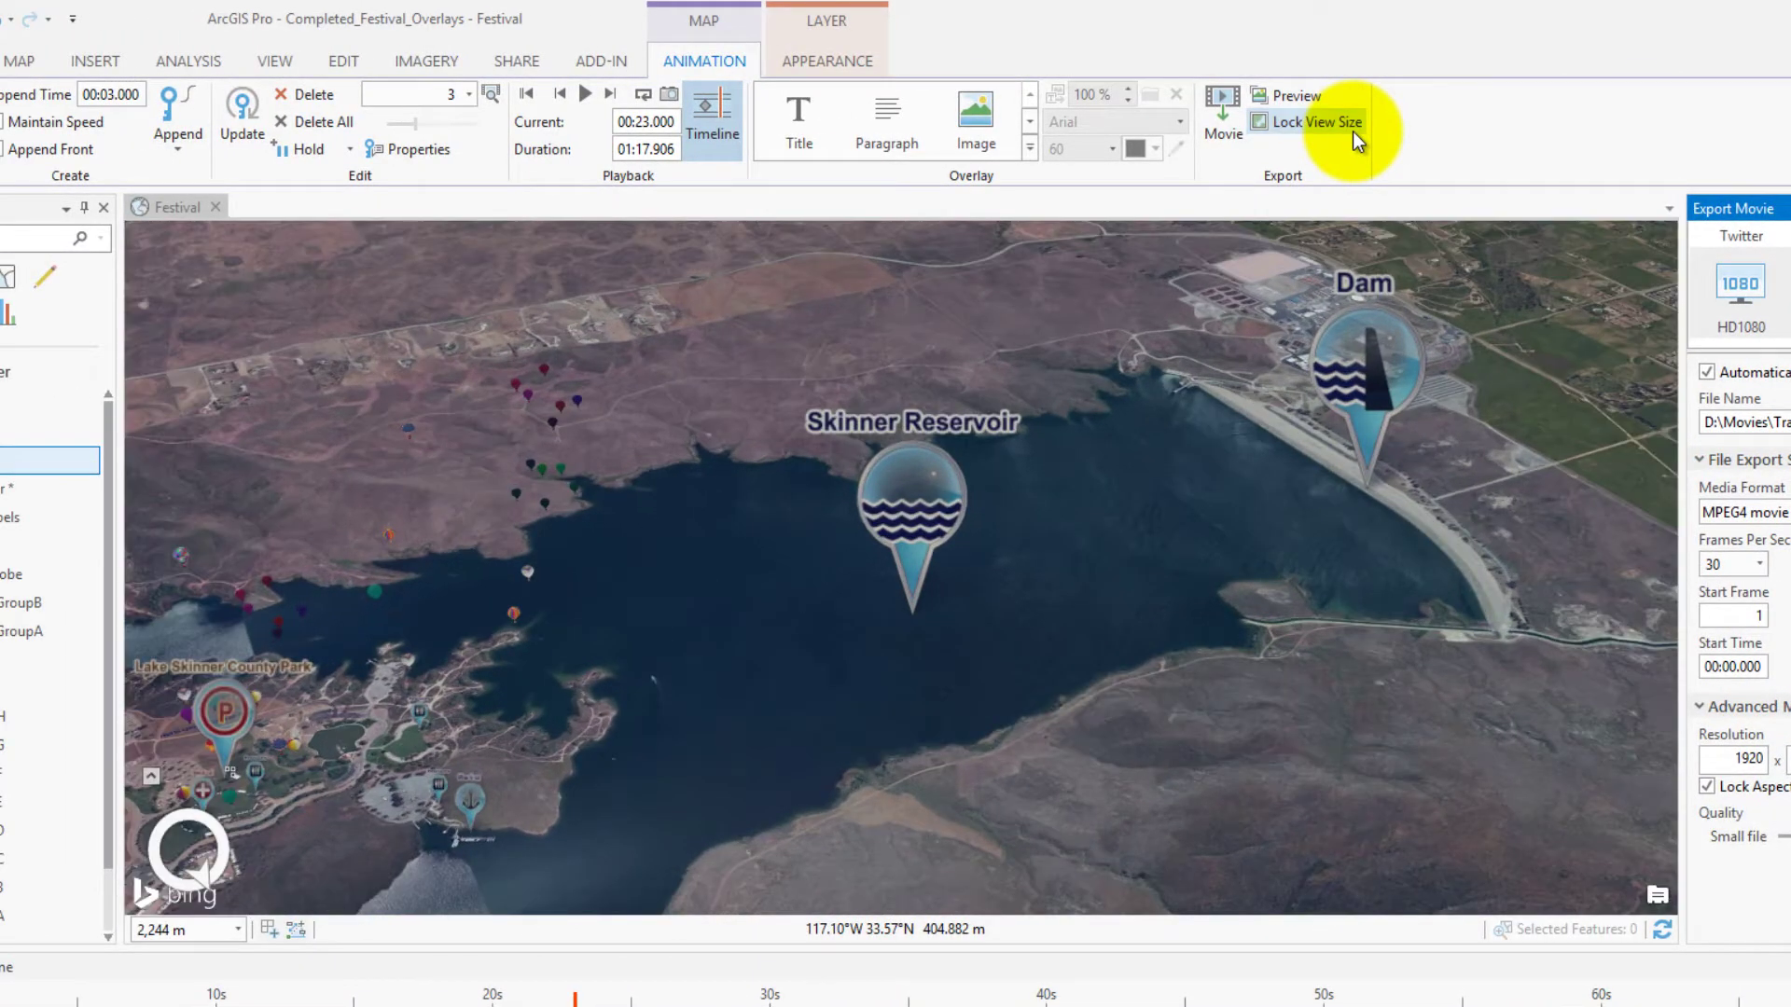
{"action": "left_click", "coordinate": [1353, 132]}
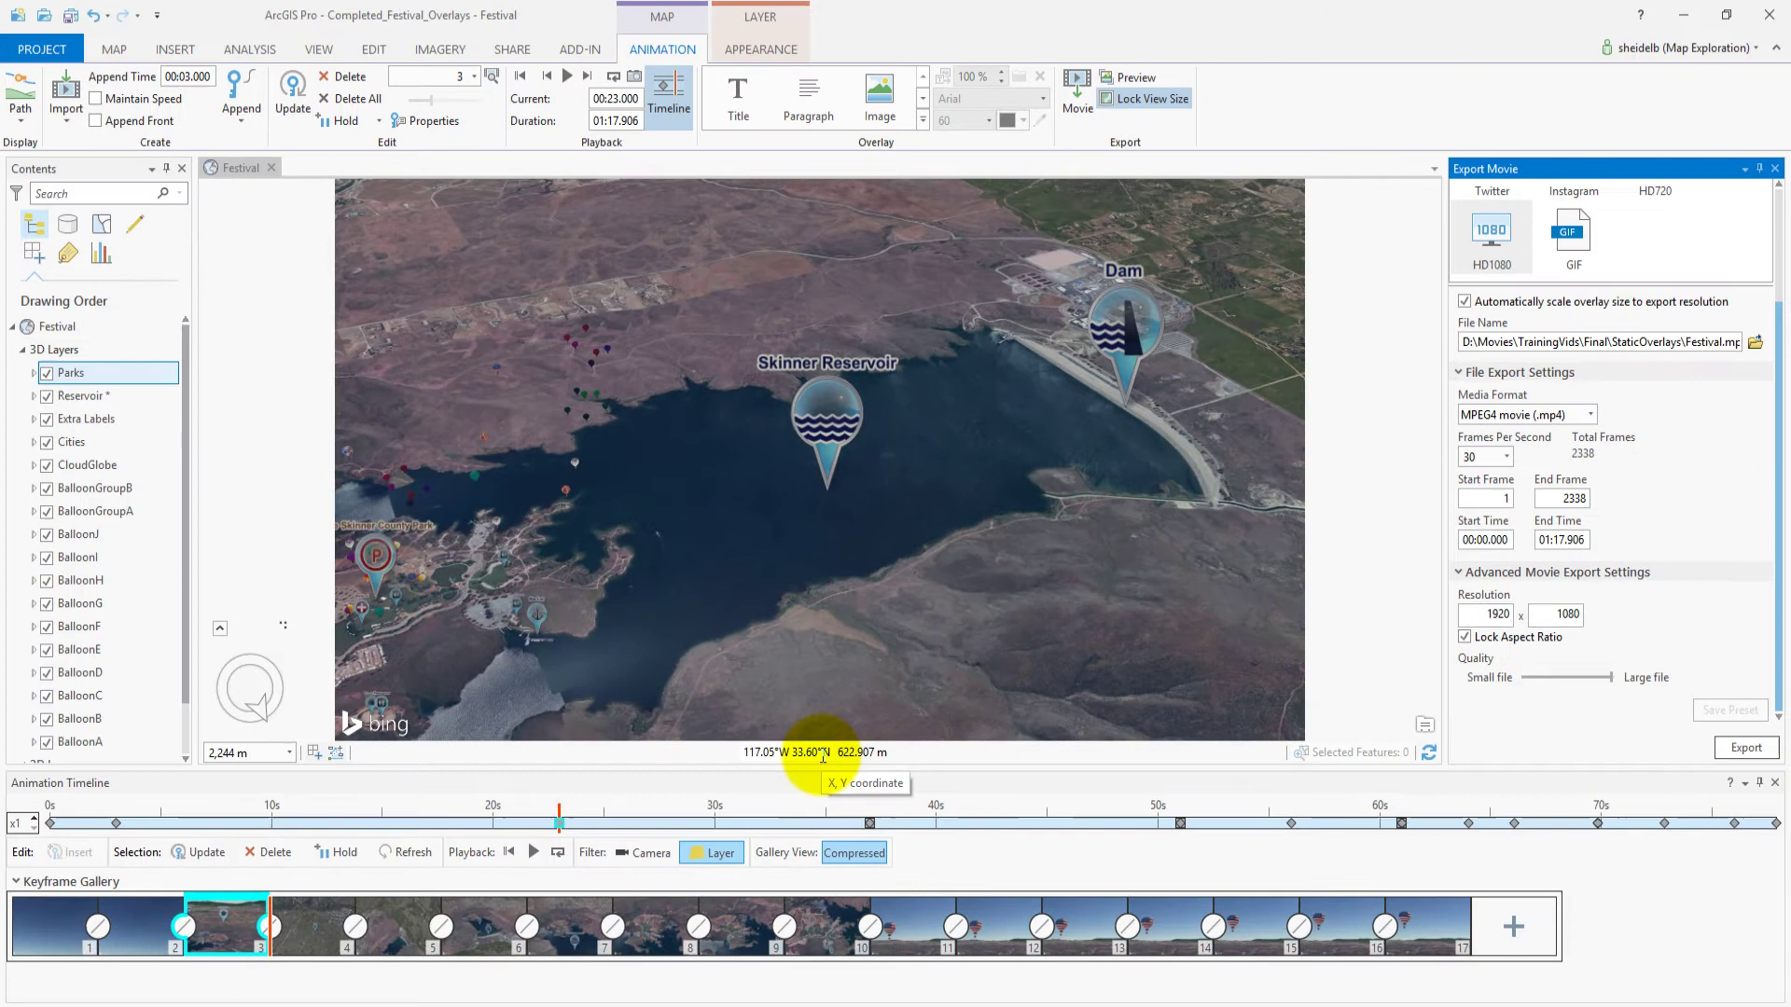
At keyframe 2, add the BalloonLogoBig image as an overlay
{"action": "left_click", "coordinate": [32, 930]}
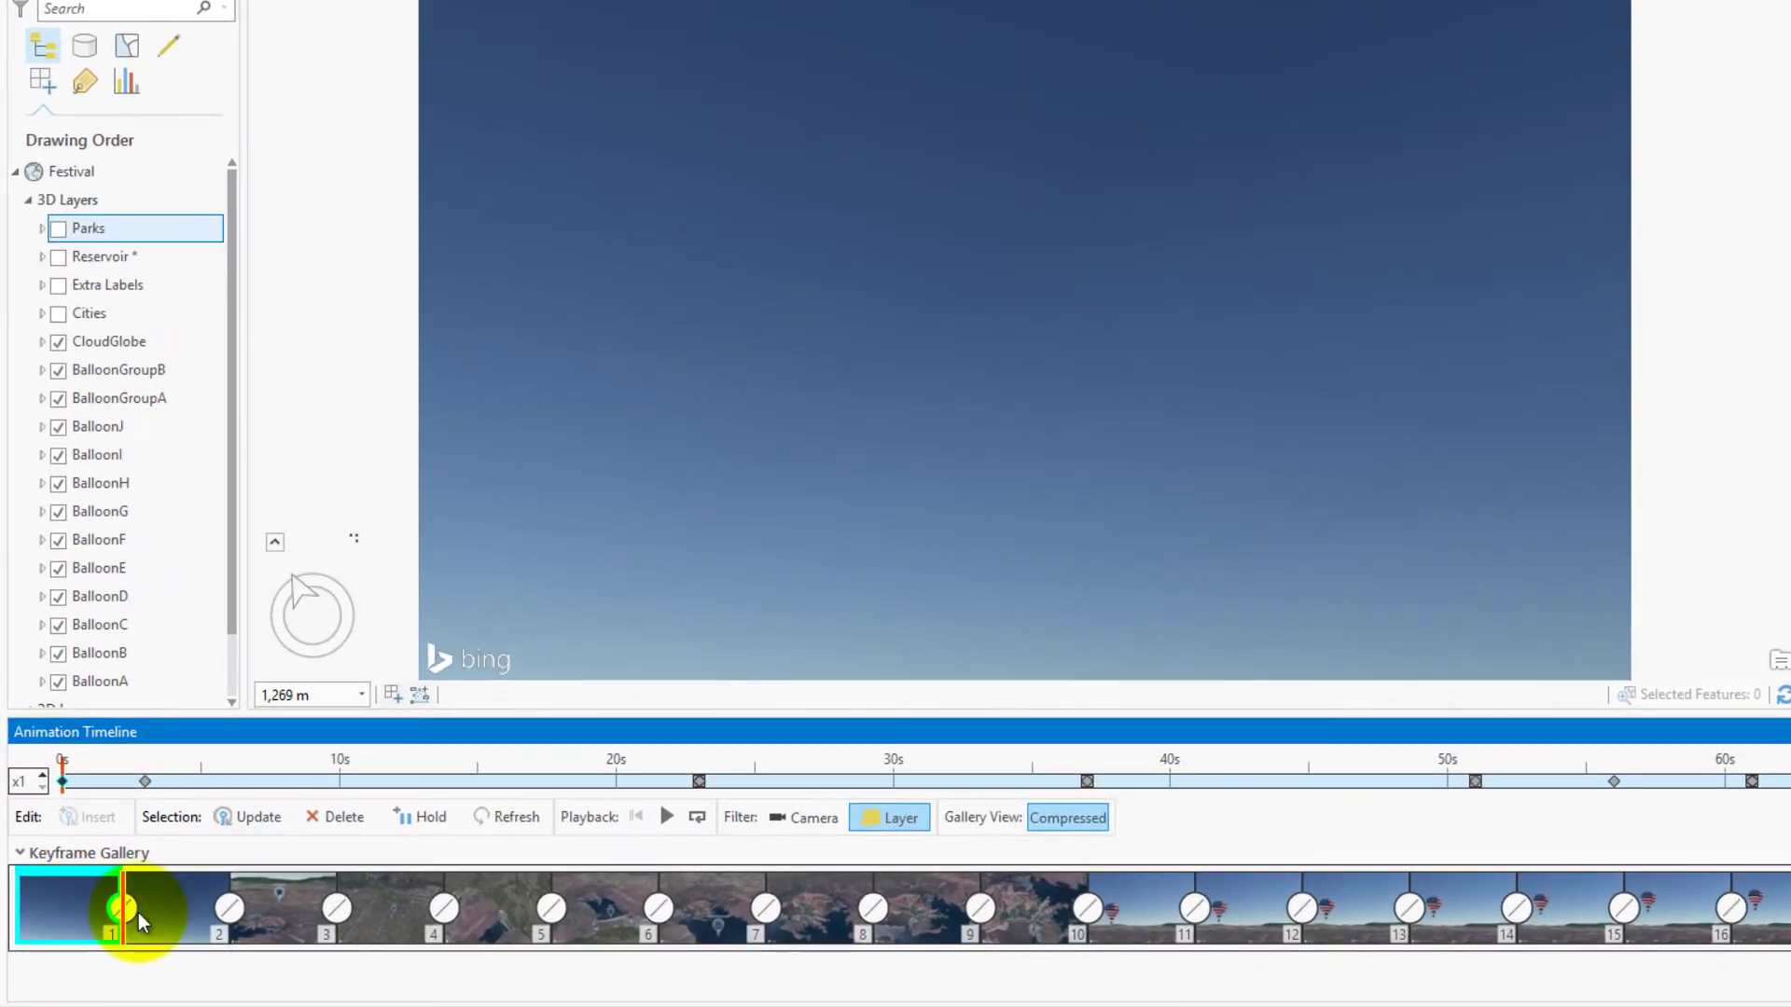
{"action": "left_click", "coordinate": [179, 912], "text": "ctrl"}
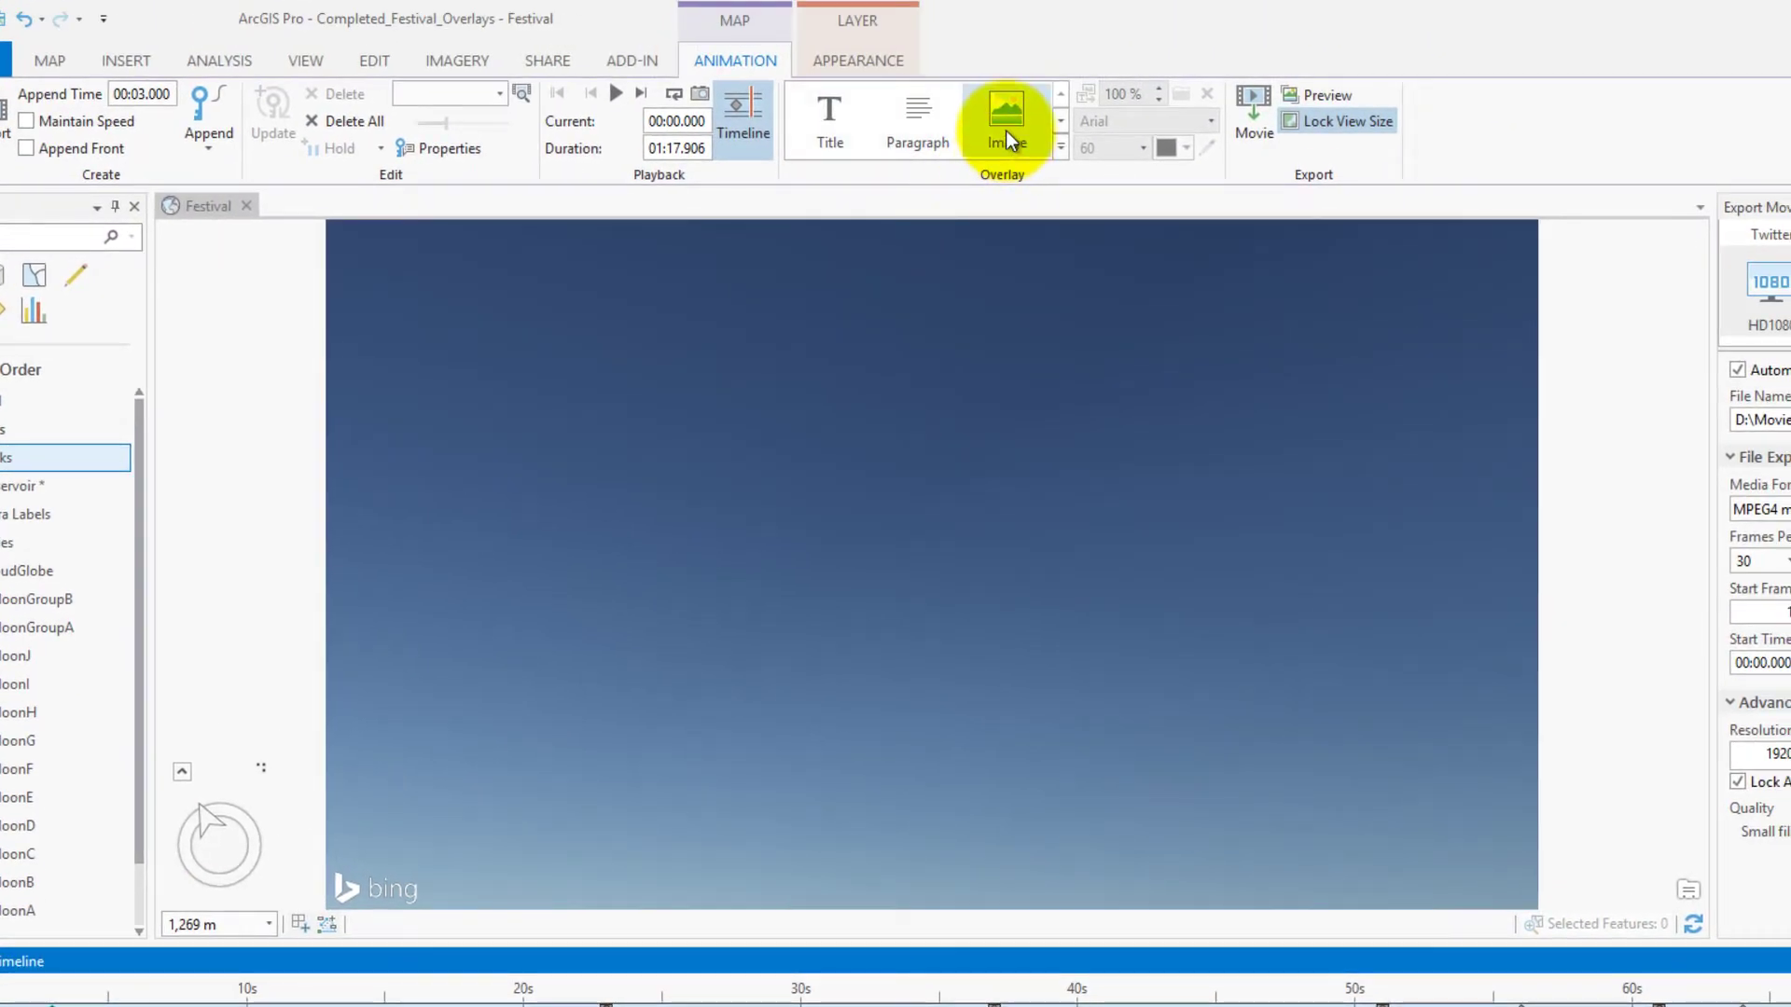
{"action": "left_click", "coordinate": [1006, 131]}
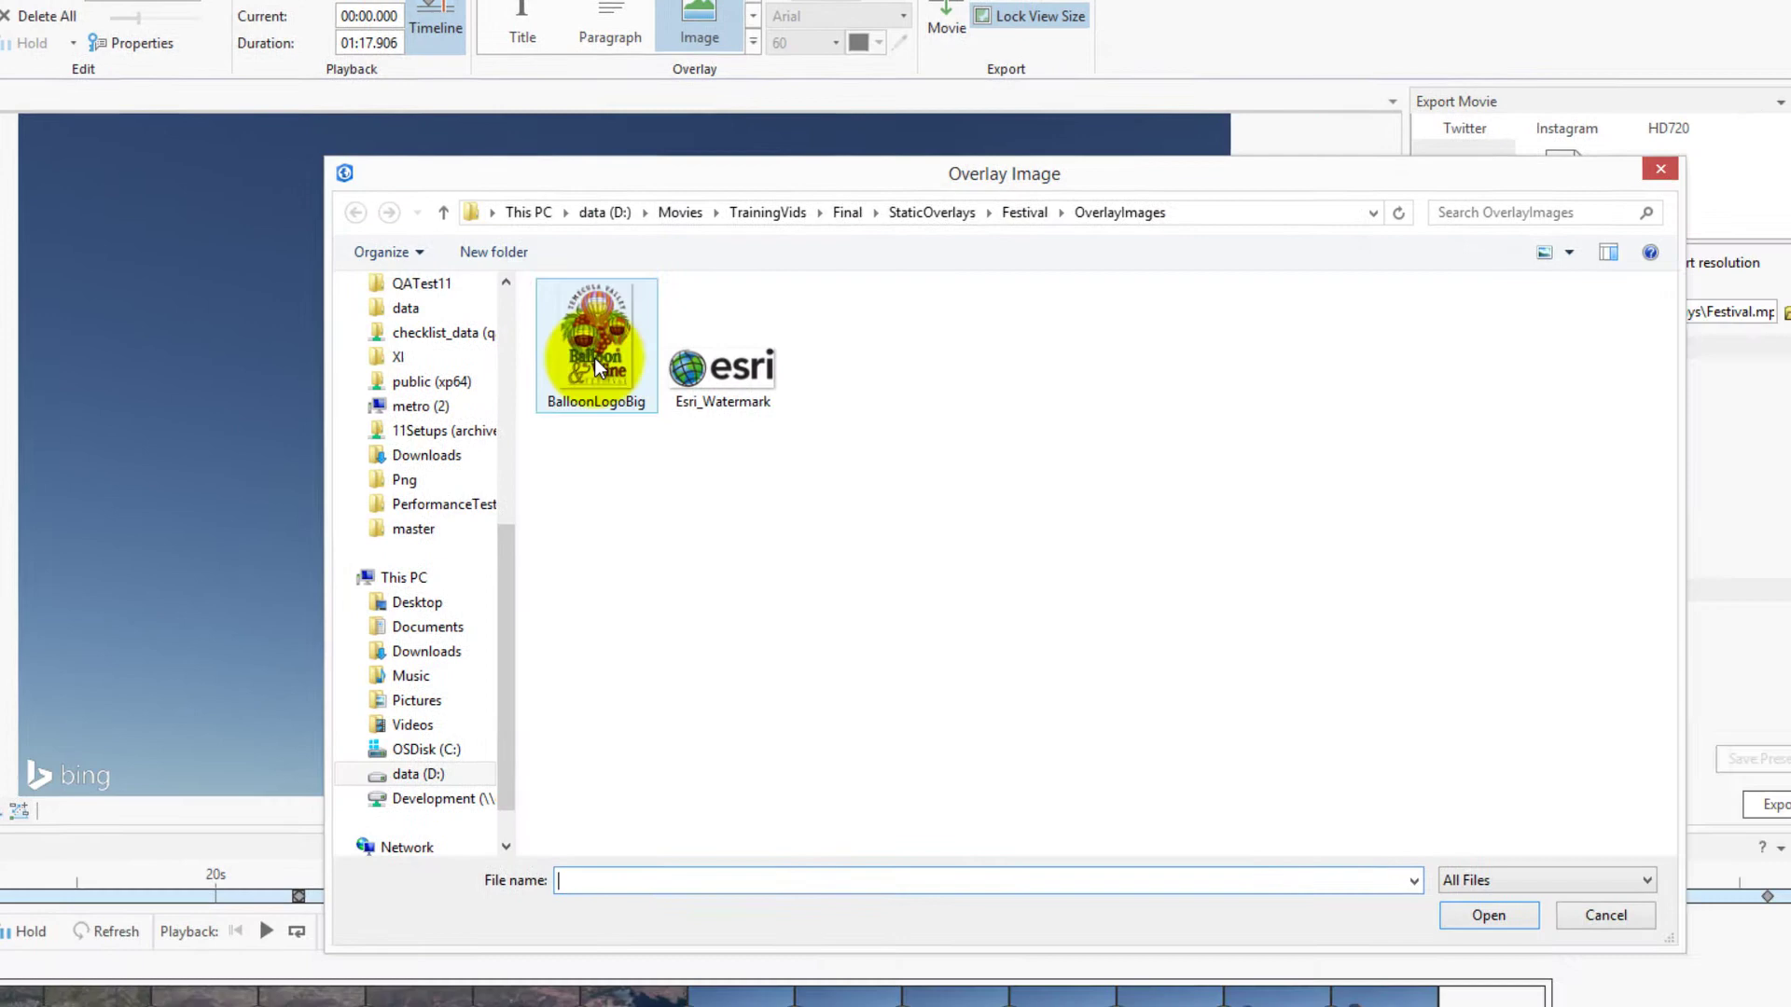
{"action": "left_click", "coordinate": [549, 334]}
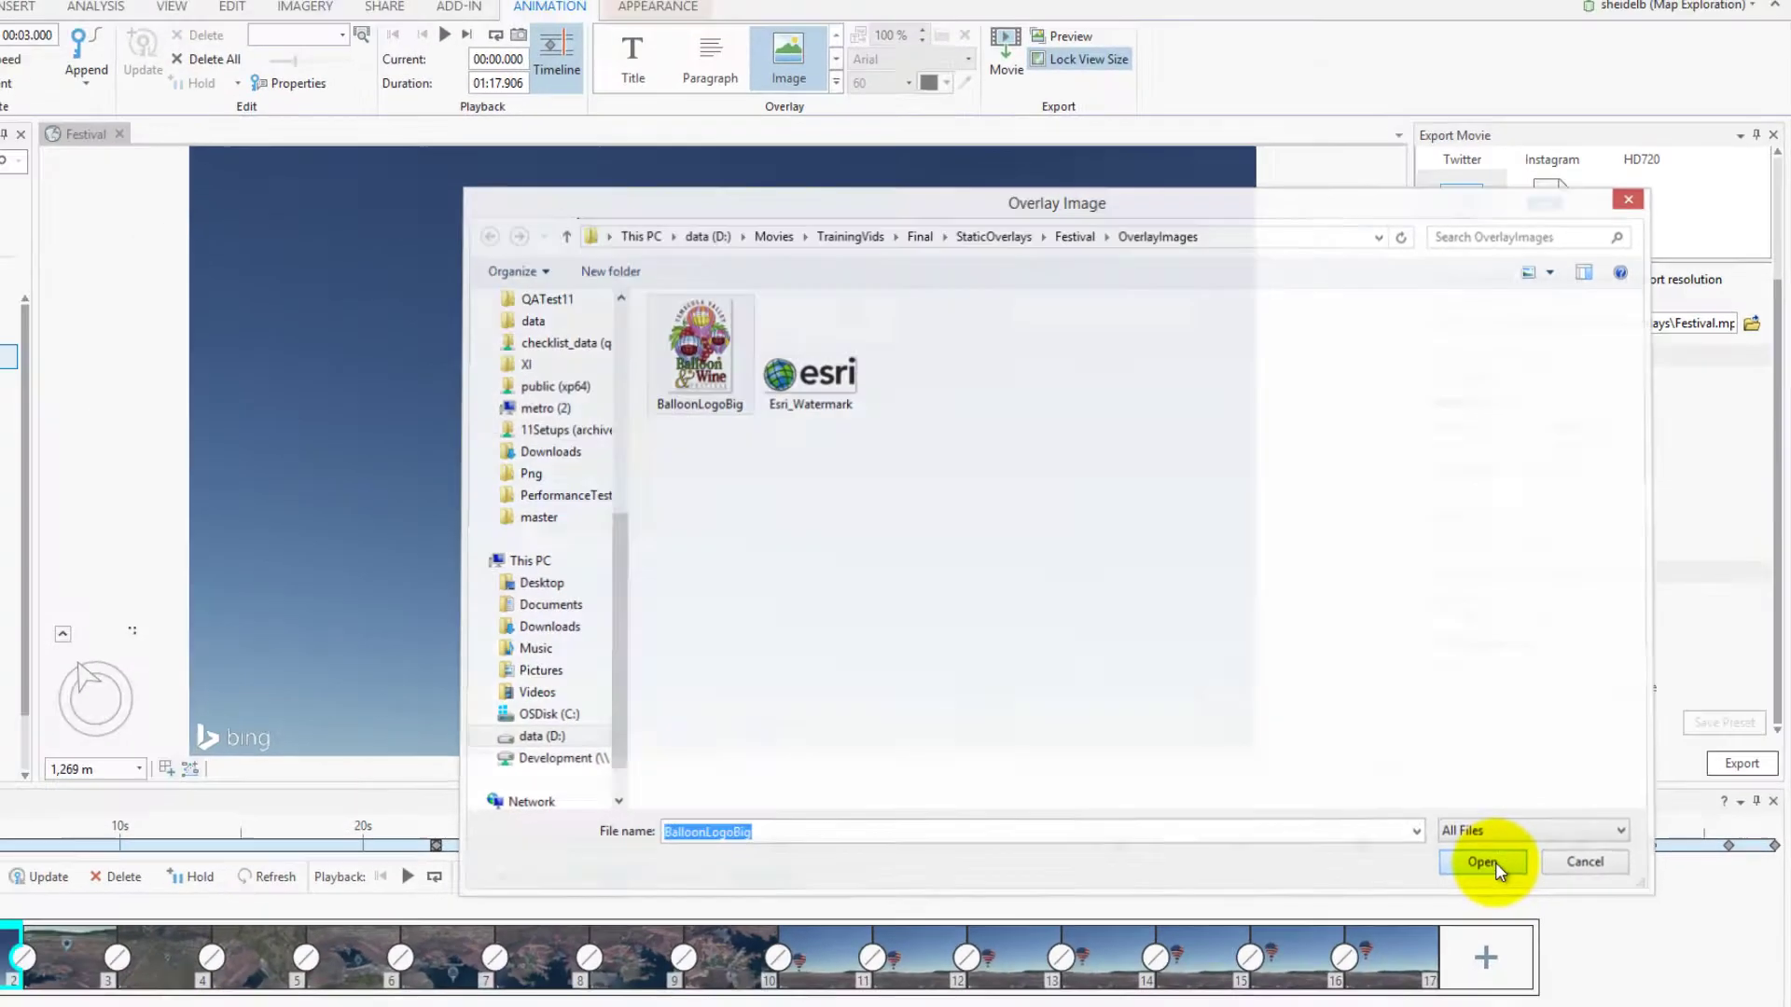
{"action": "left_click", "coordinate": [1455, 898]}
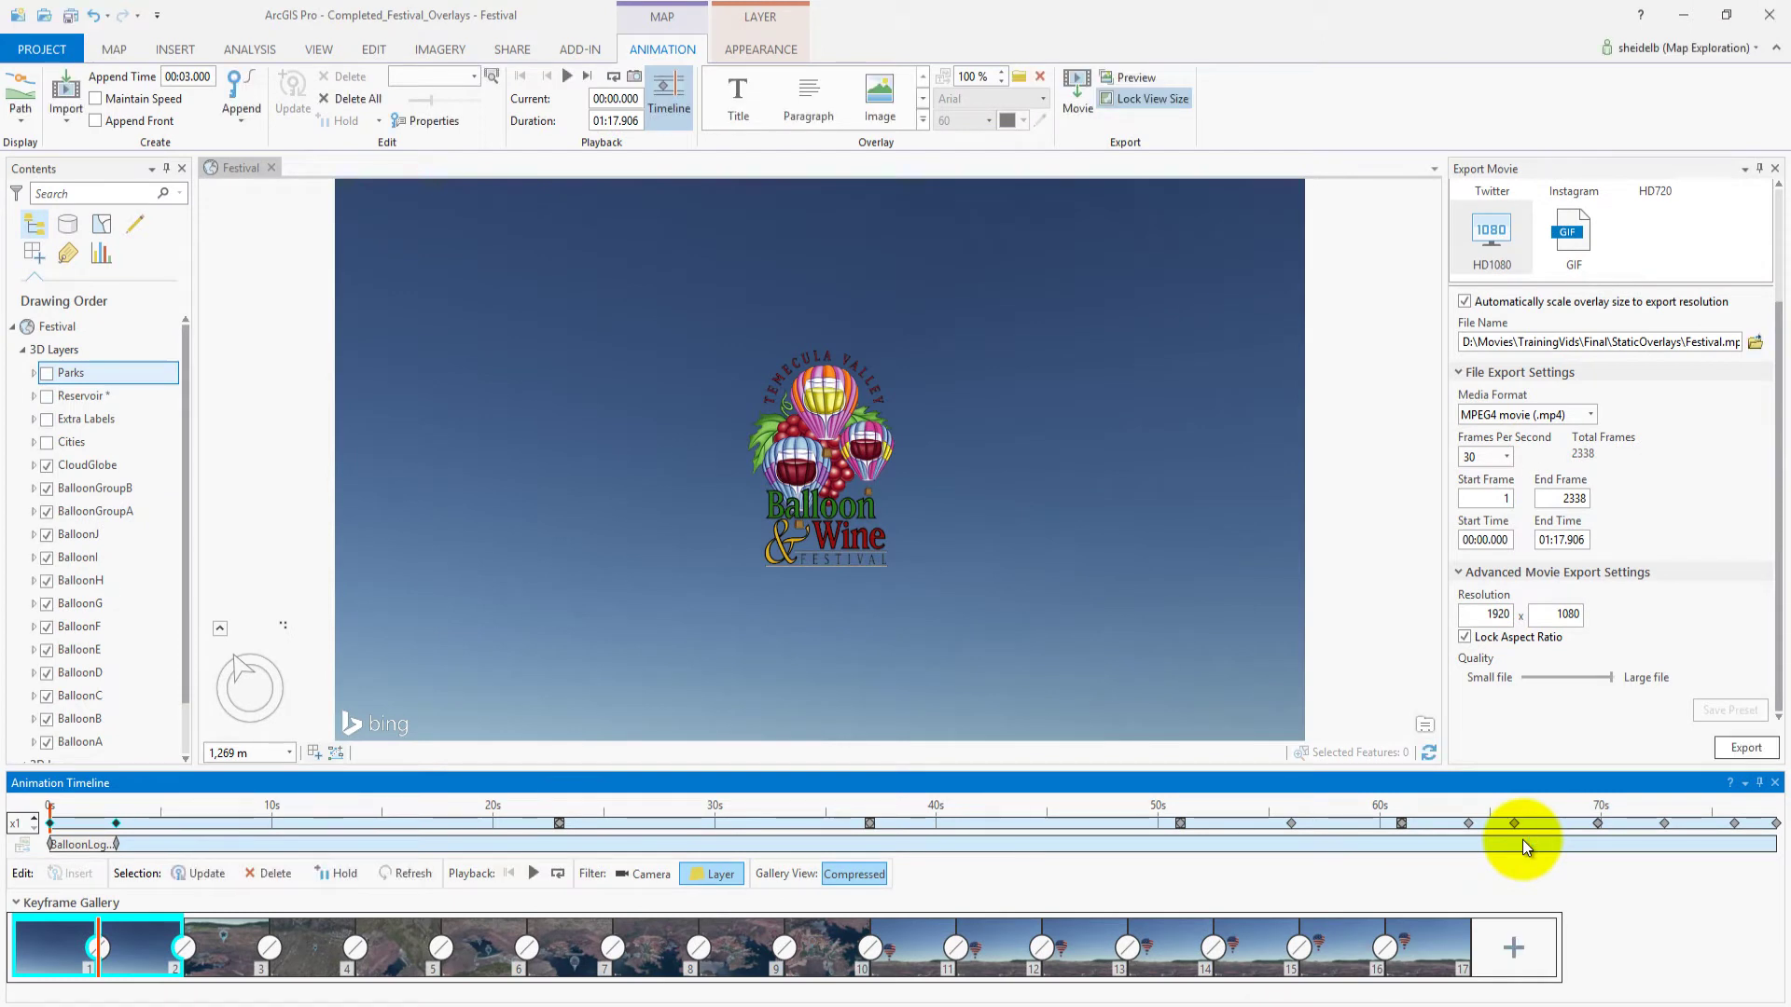
Add a title overlay reading 'May 20-22, 2017' over keyframes 11–17
{"action": "left_click", "coordinate": [916, 958]}
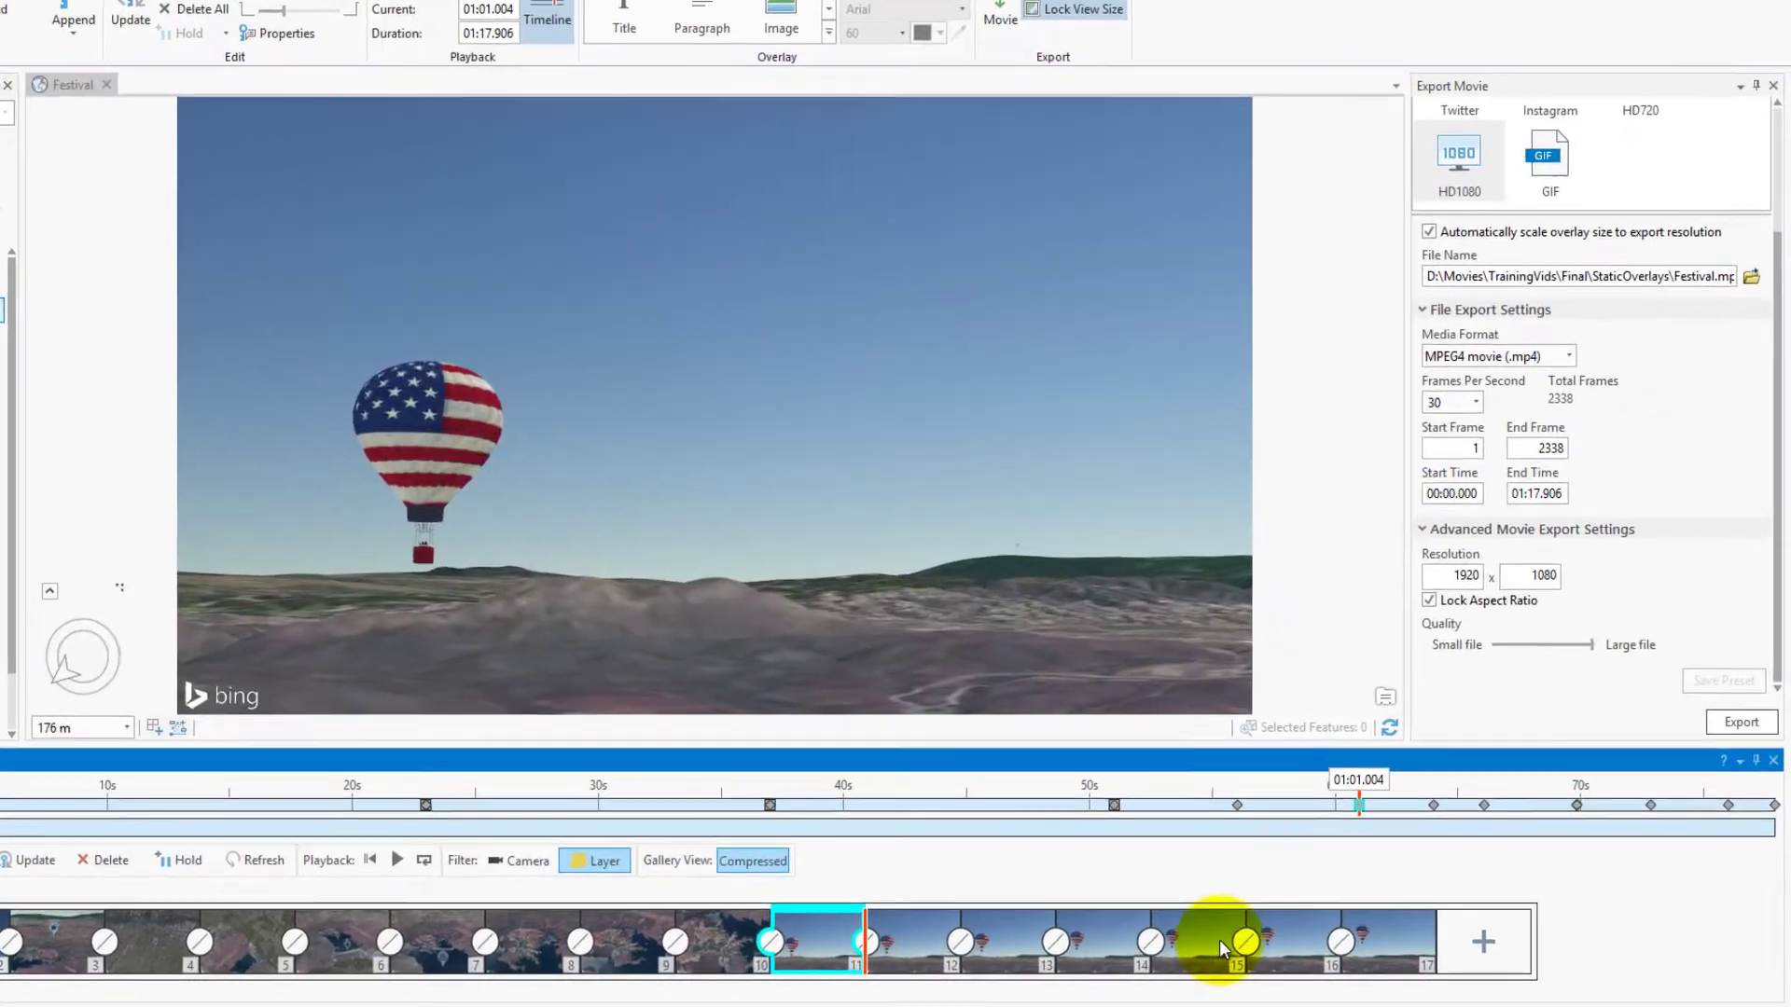
{"action": "left_click", "coordinate": [1431, 950], "text": "shift"}
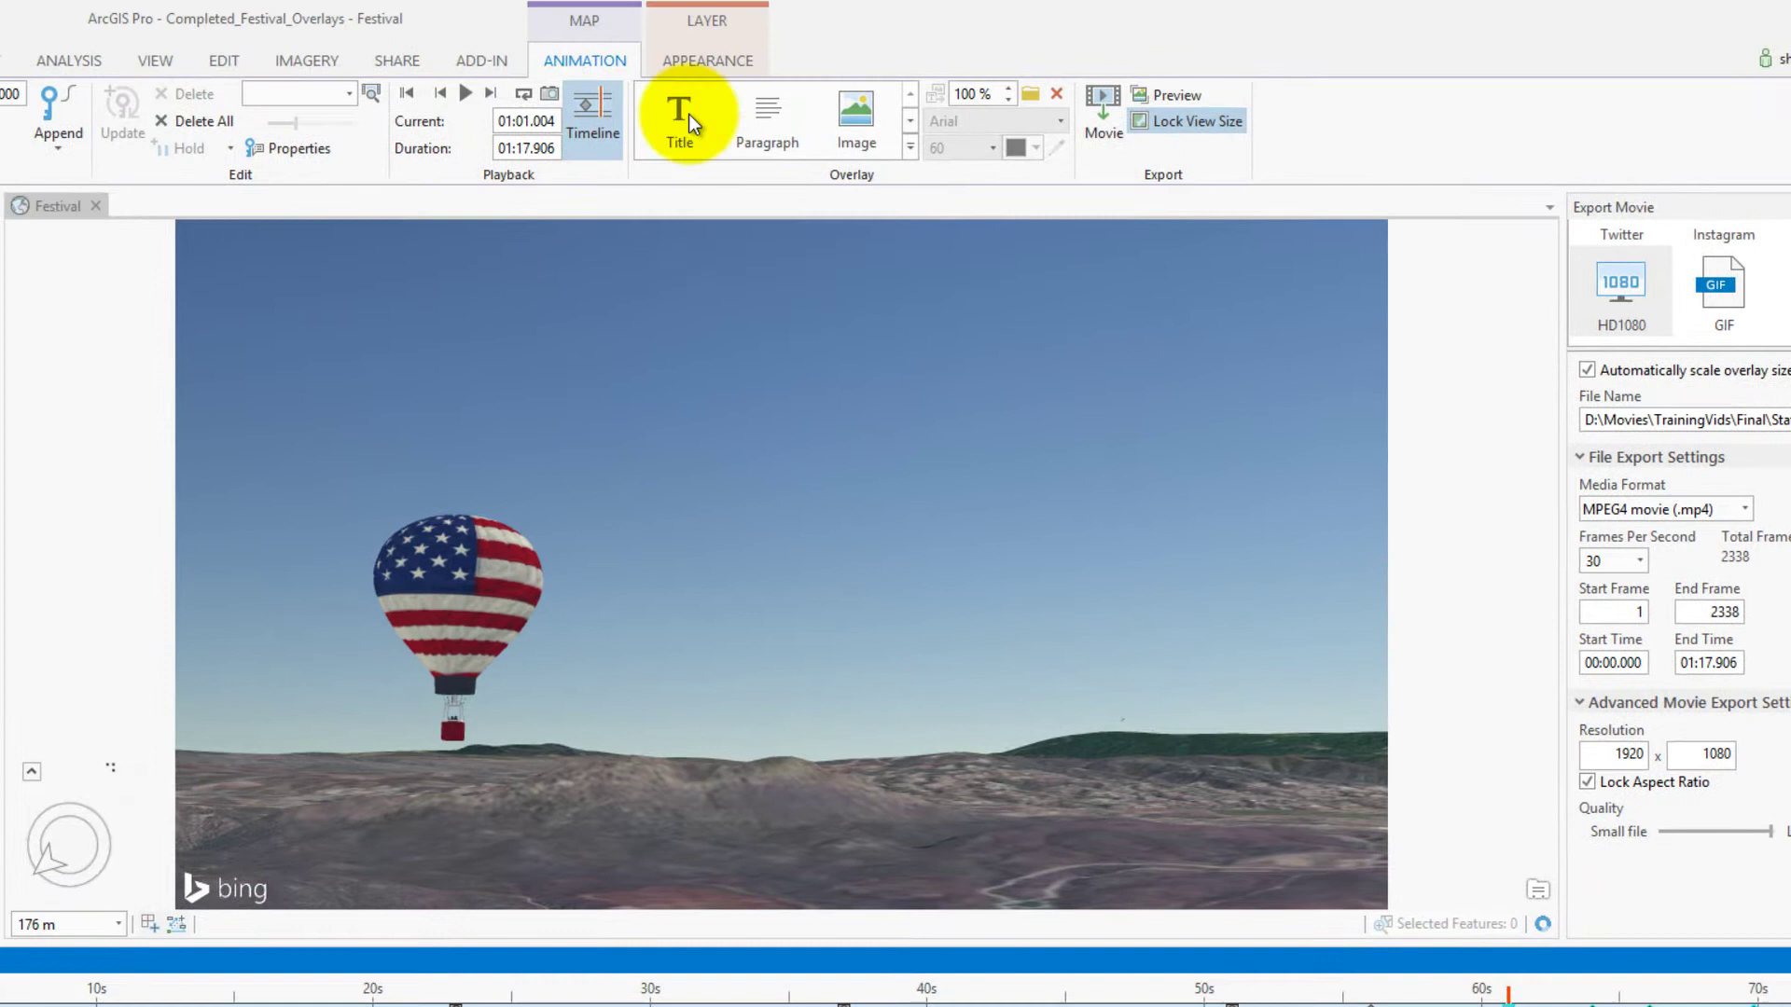
{"action": "left_click", "coordinate": [685, 108]}
{"action": "left_click", "coordinate": [741, 318]}
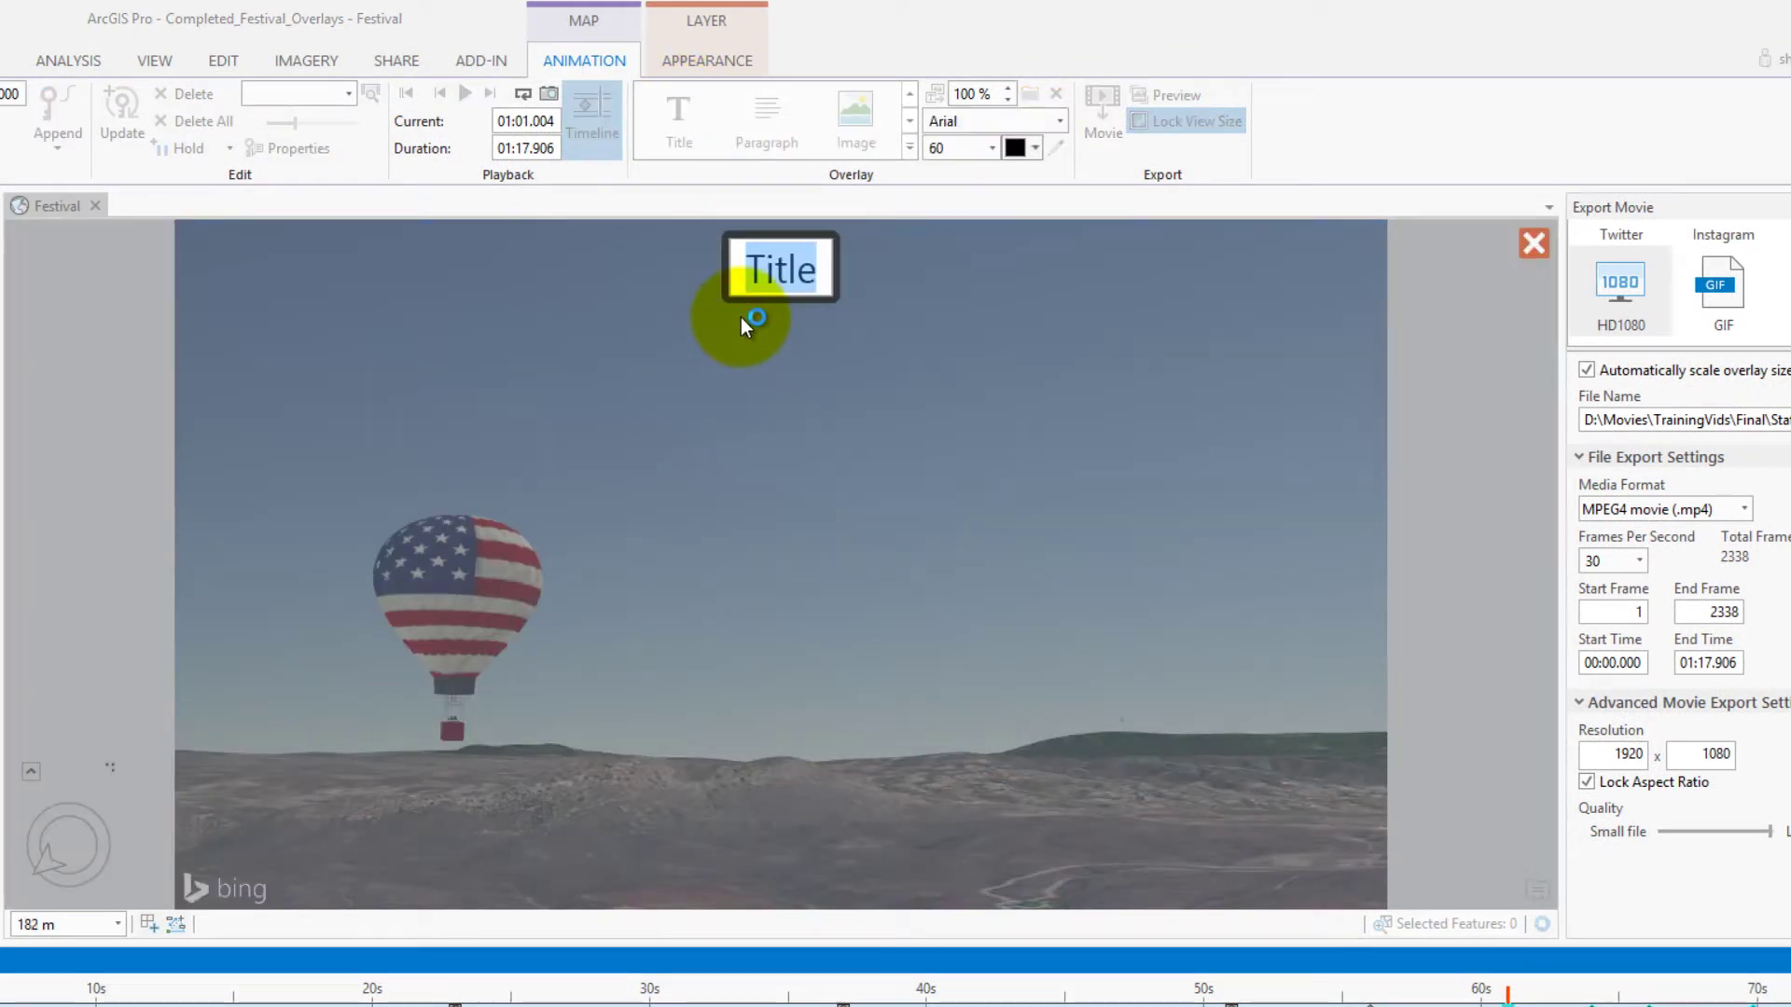
{"action": "type", "text": "May 20-22, 2017"}
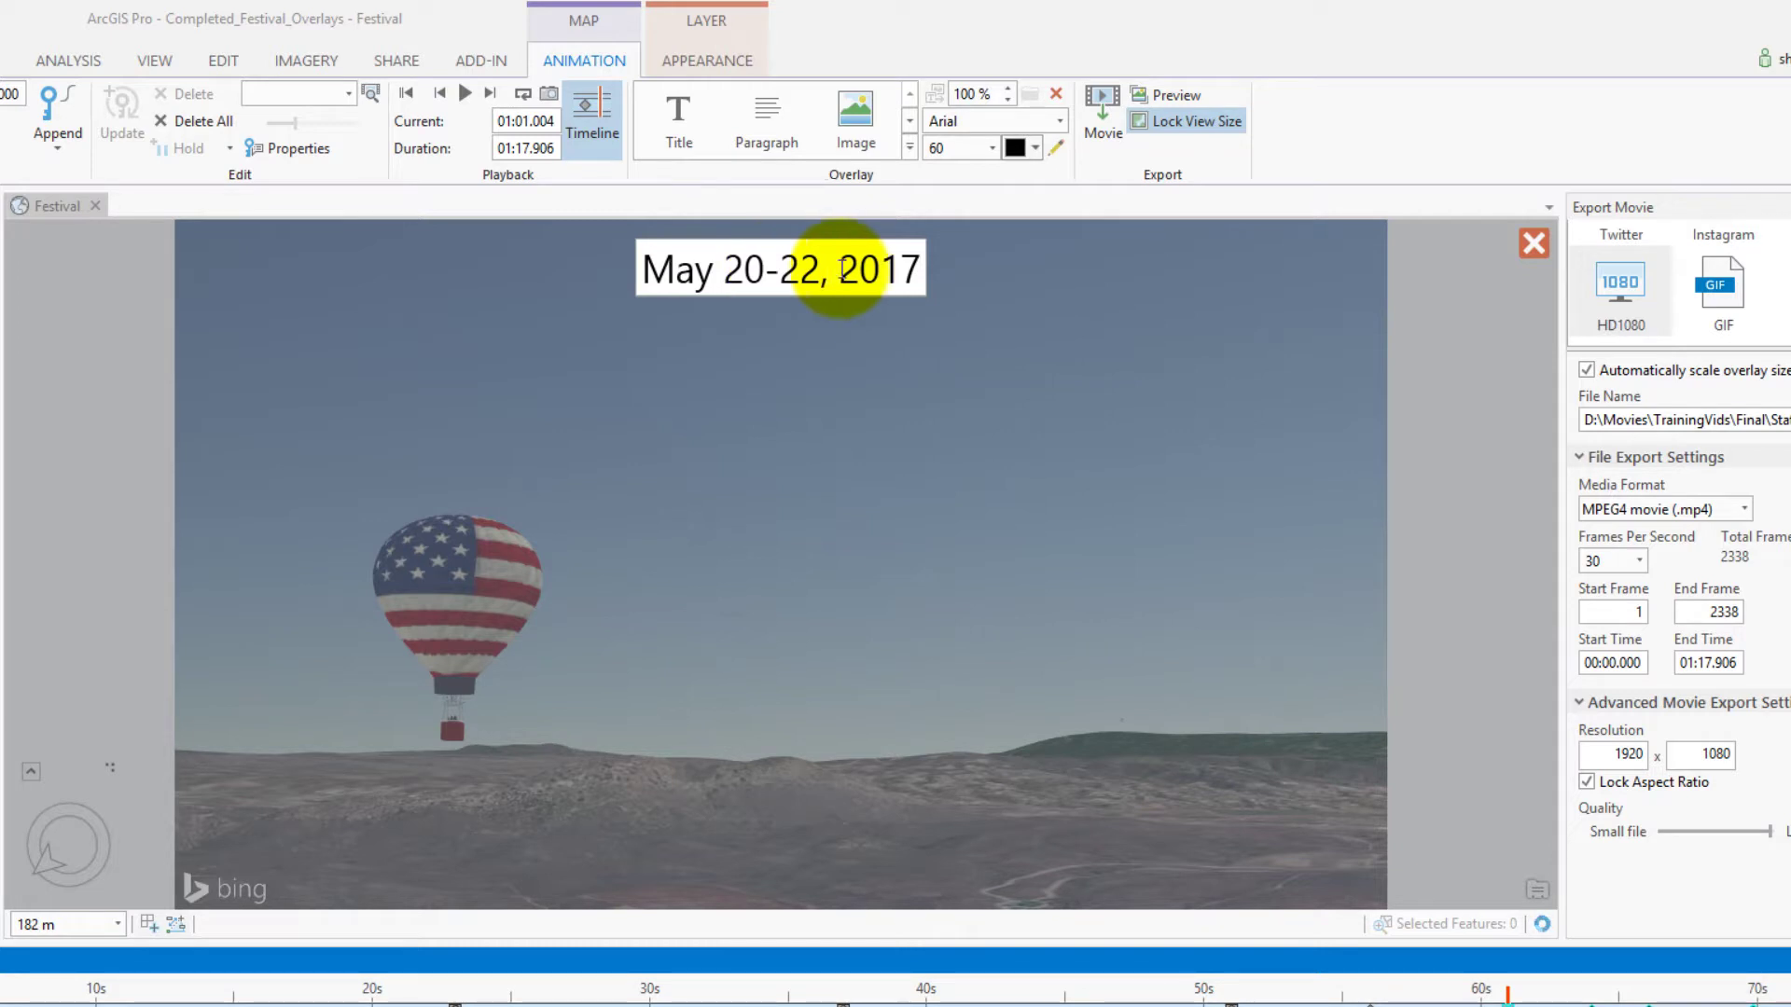
{"action": "left_click", "coordinate": [1534, 248]}
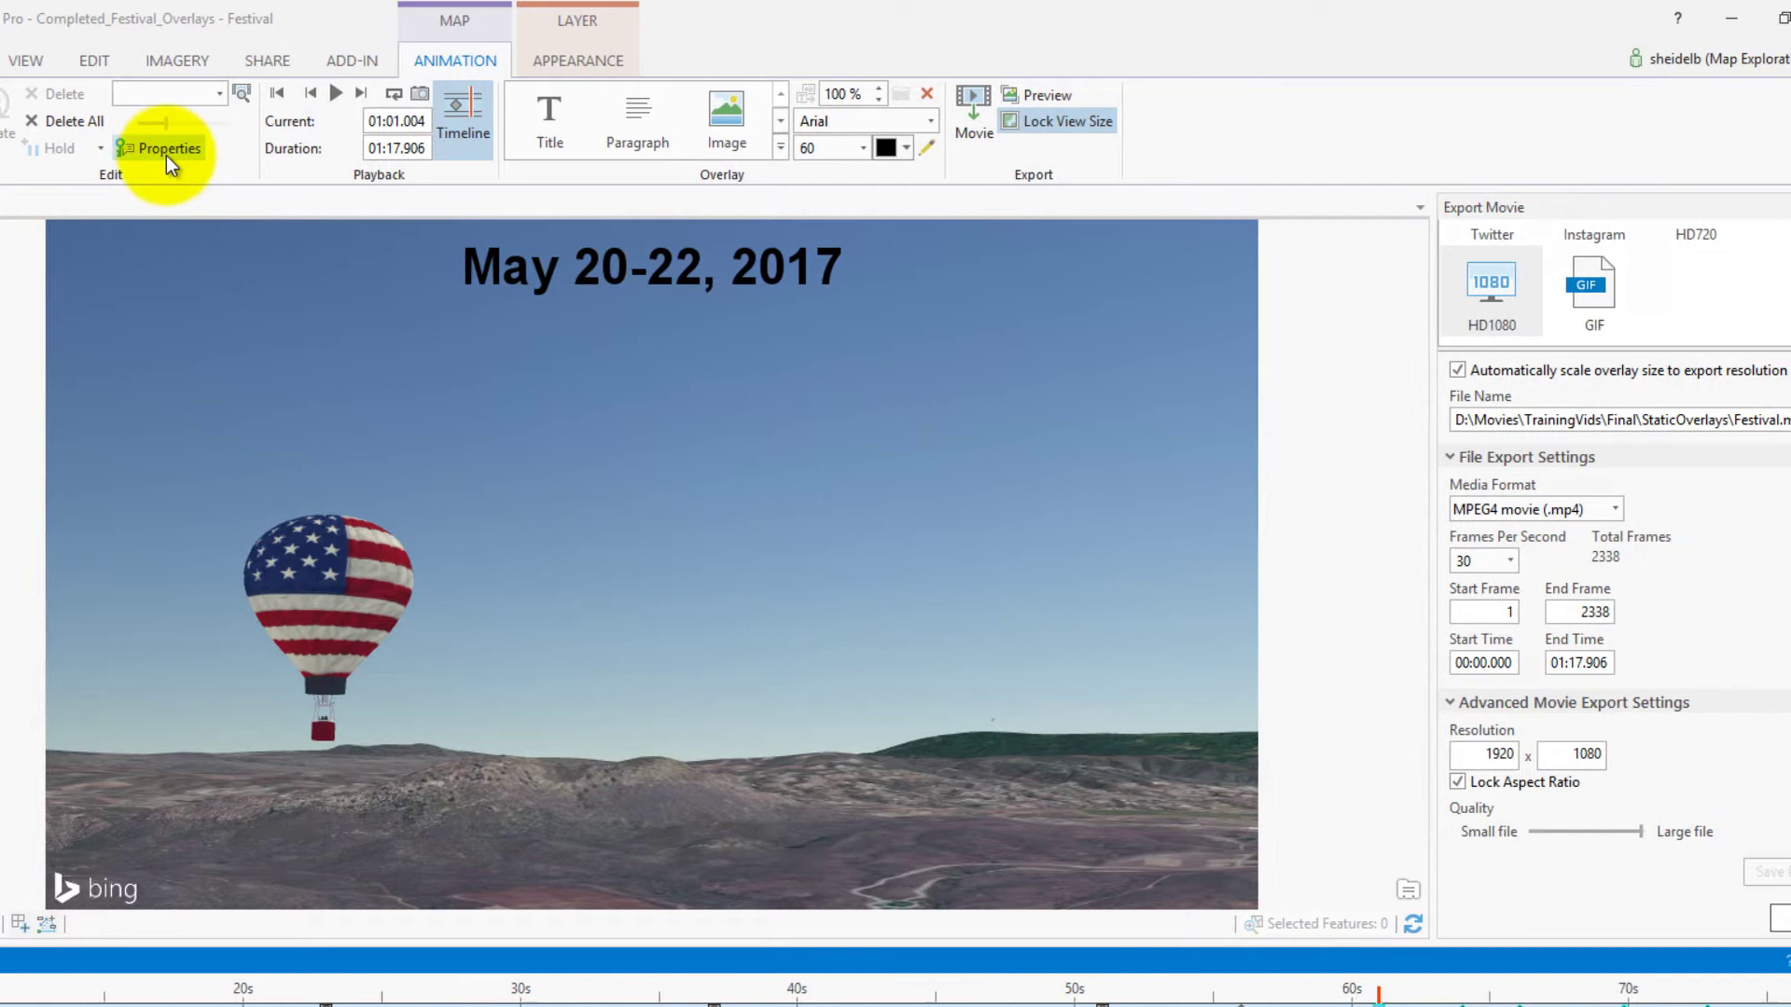
Give the date title overlay the Chiller font at 110 pt and apply it
{"action": "left_click", "coordinate": [274, 150]}
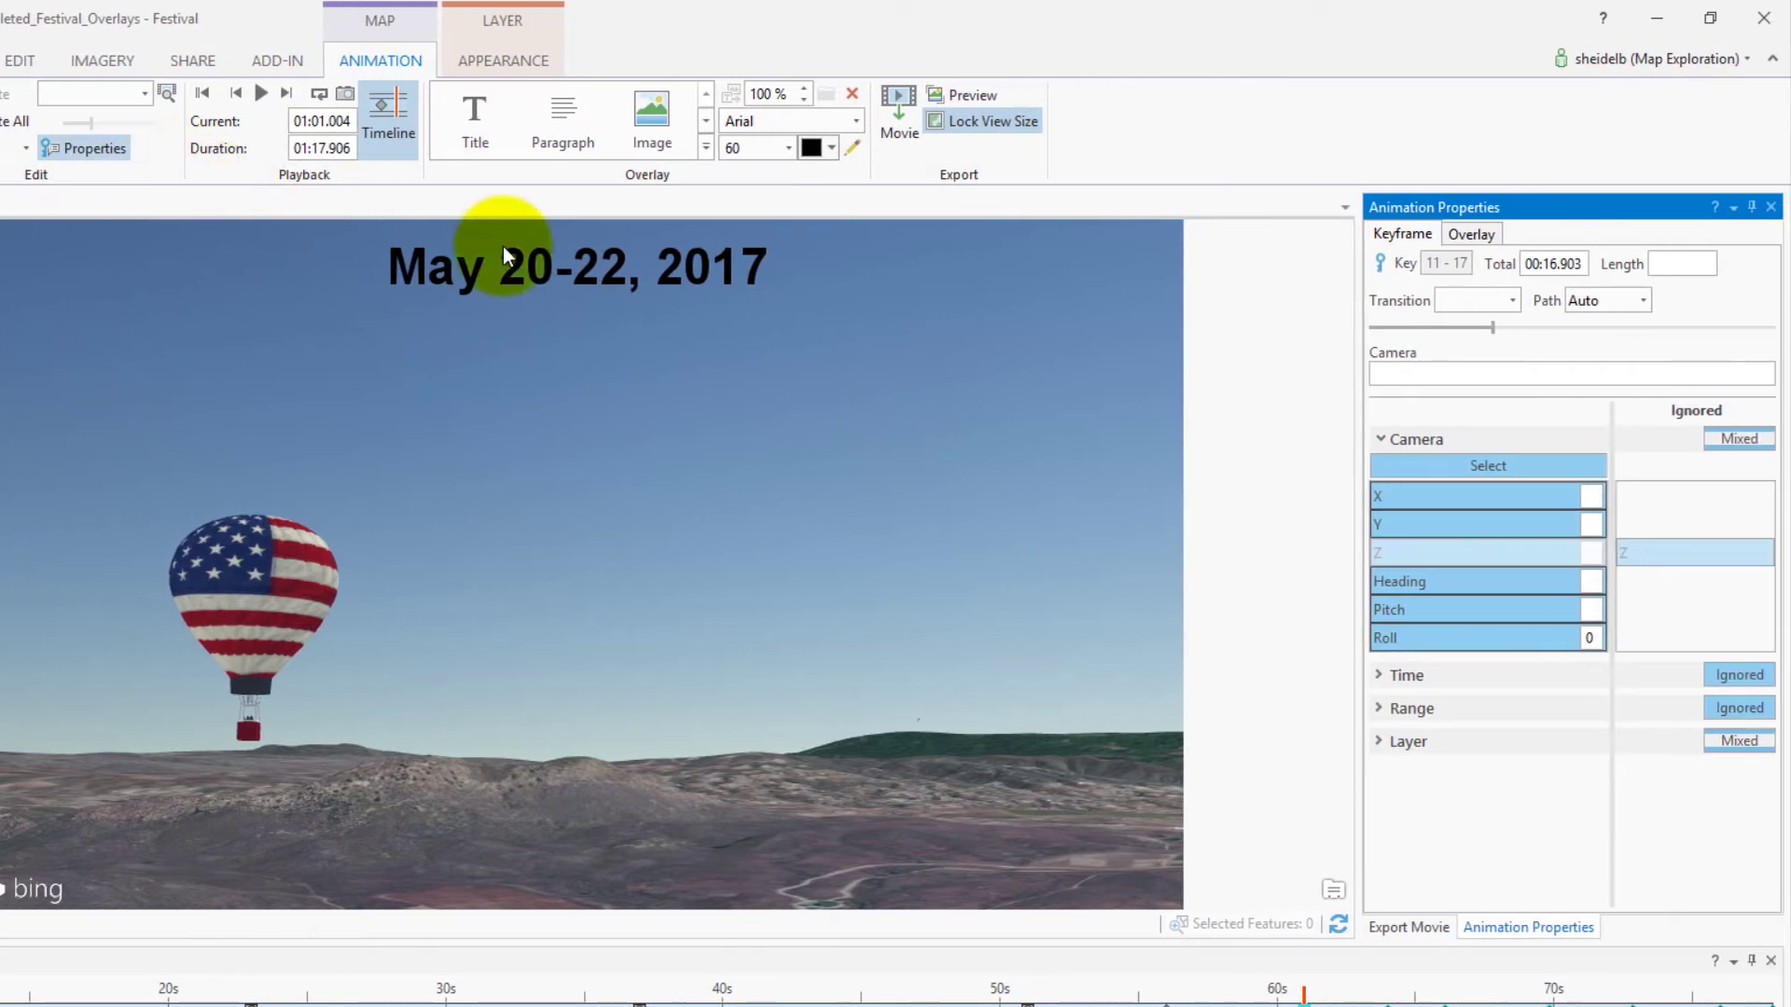
{"action": "left_click", "coordinate": [1474, 234]}
{"action": "left_click", "coordinate": [1484, 267]}
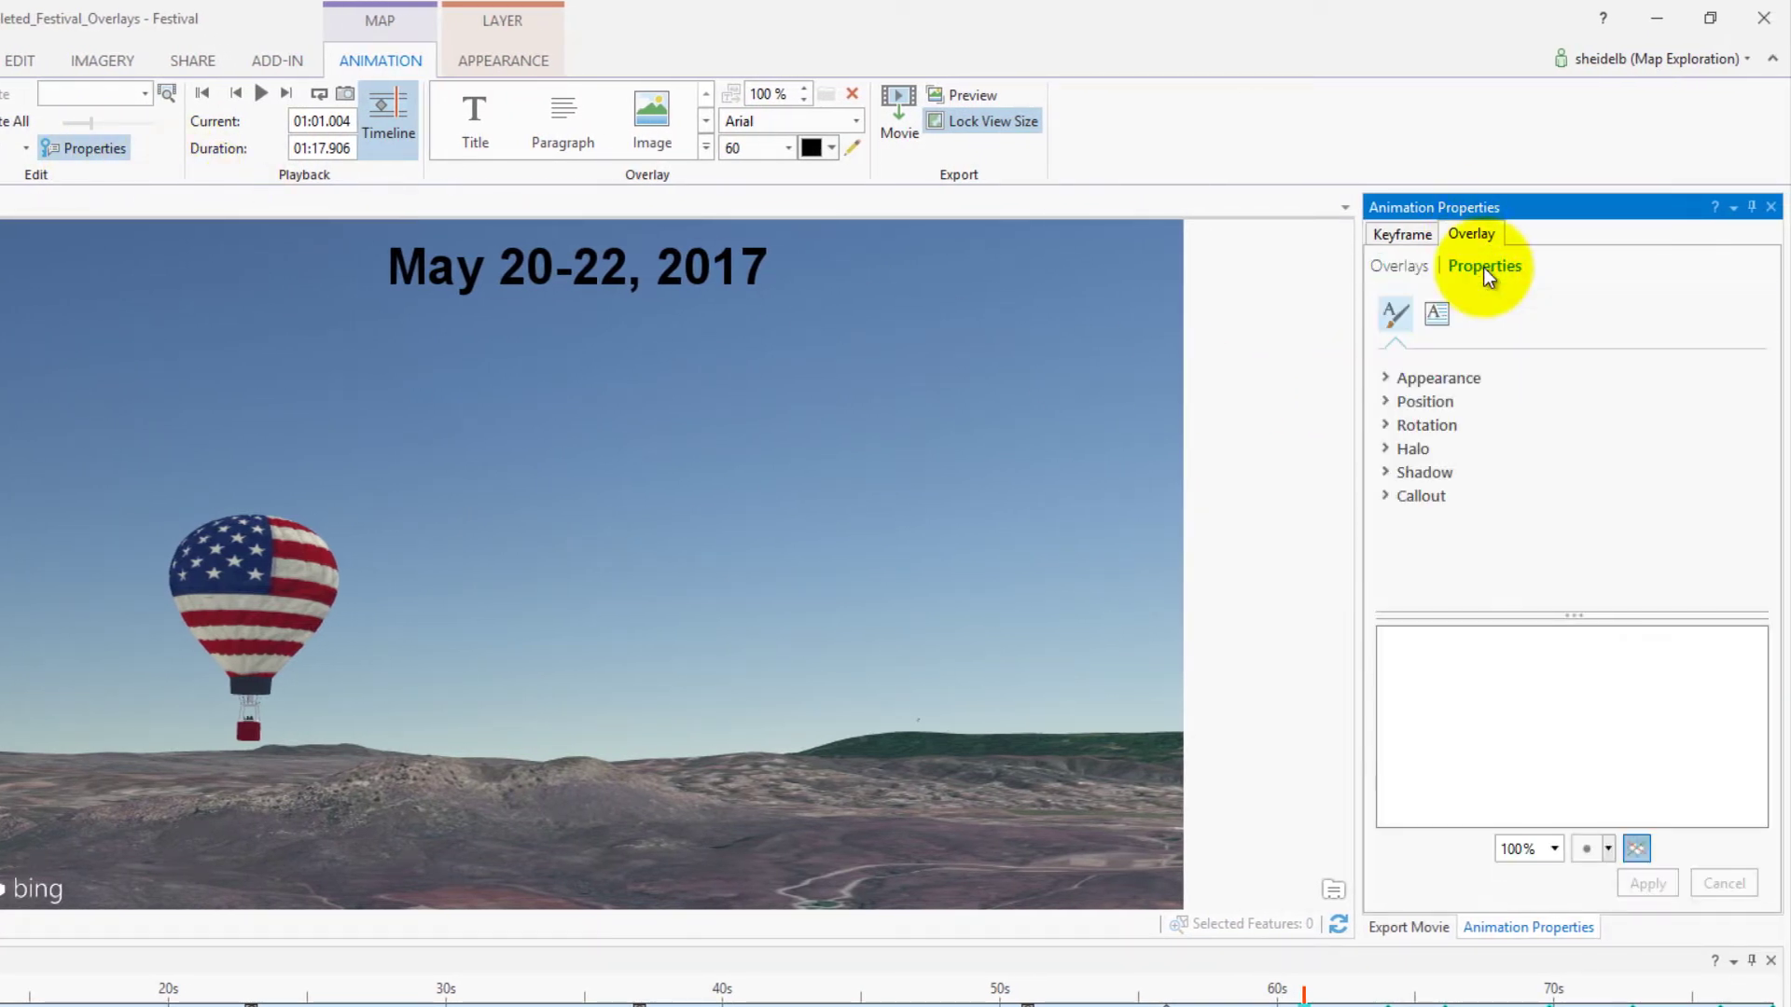
{"action": "left_click", "coordinate": [1450, 379]}
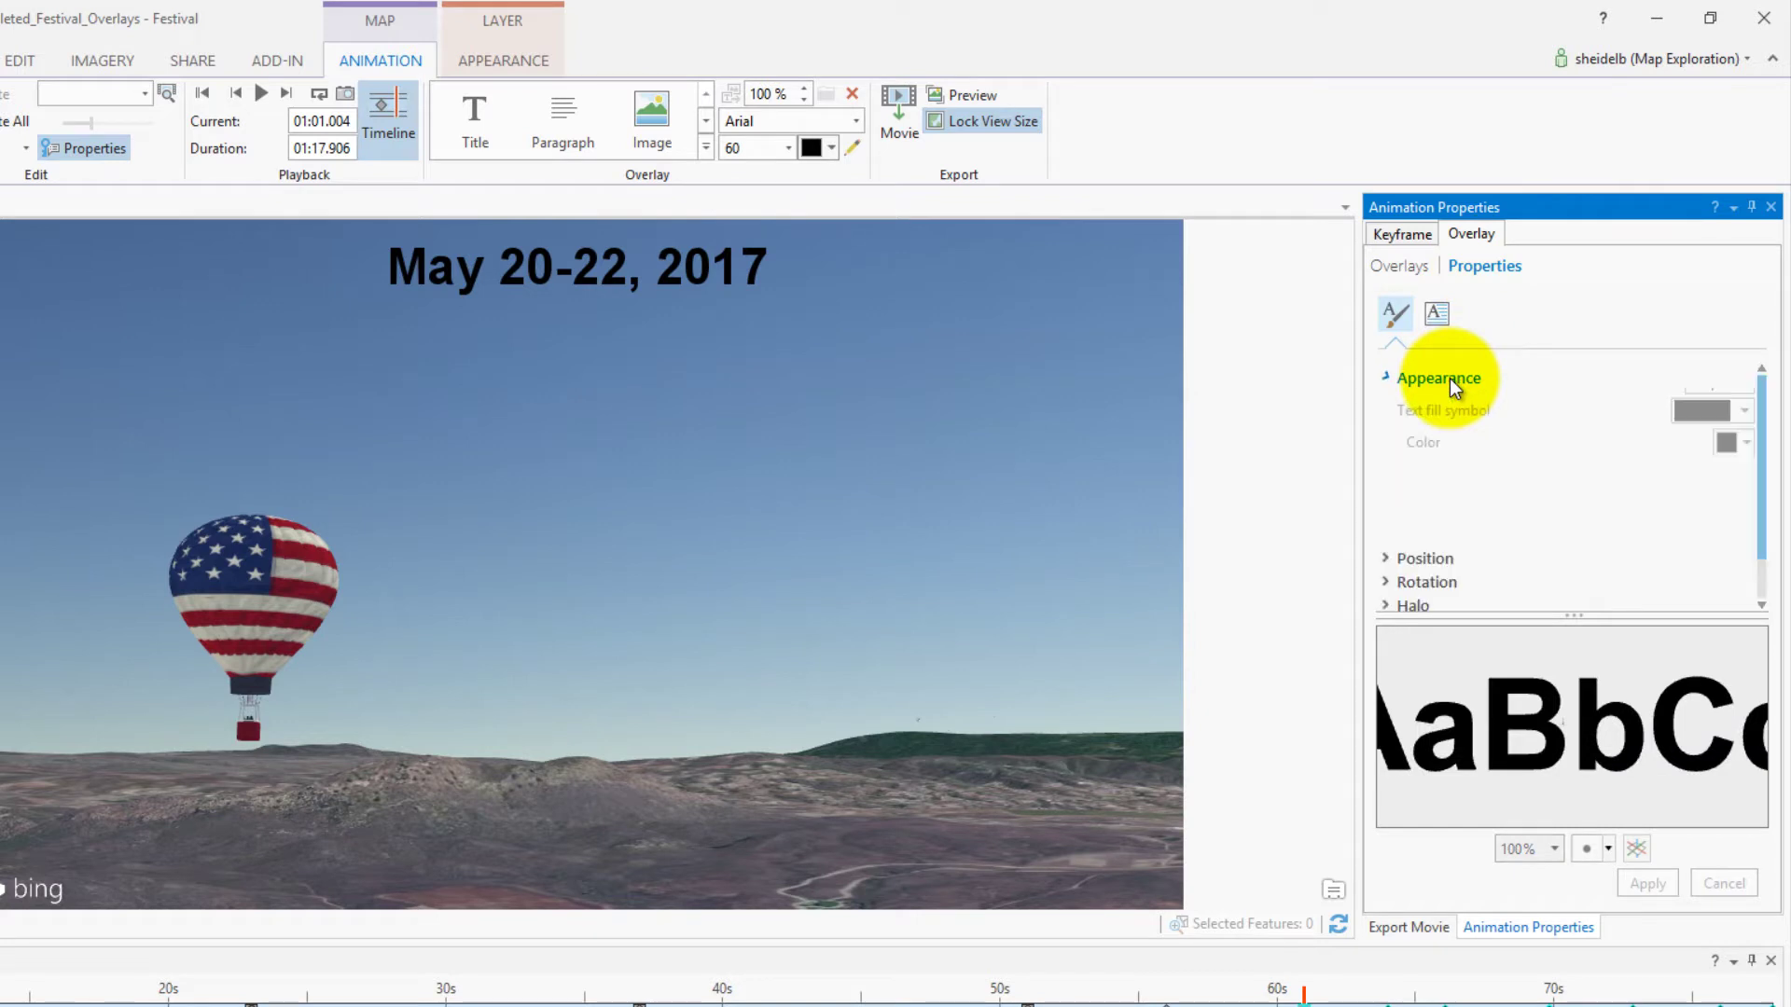
{"action": "left_click", "coordinate": [1753, 407]}
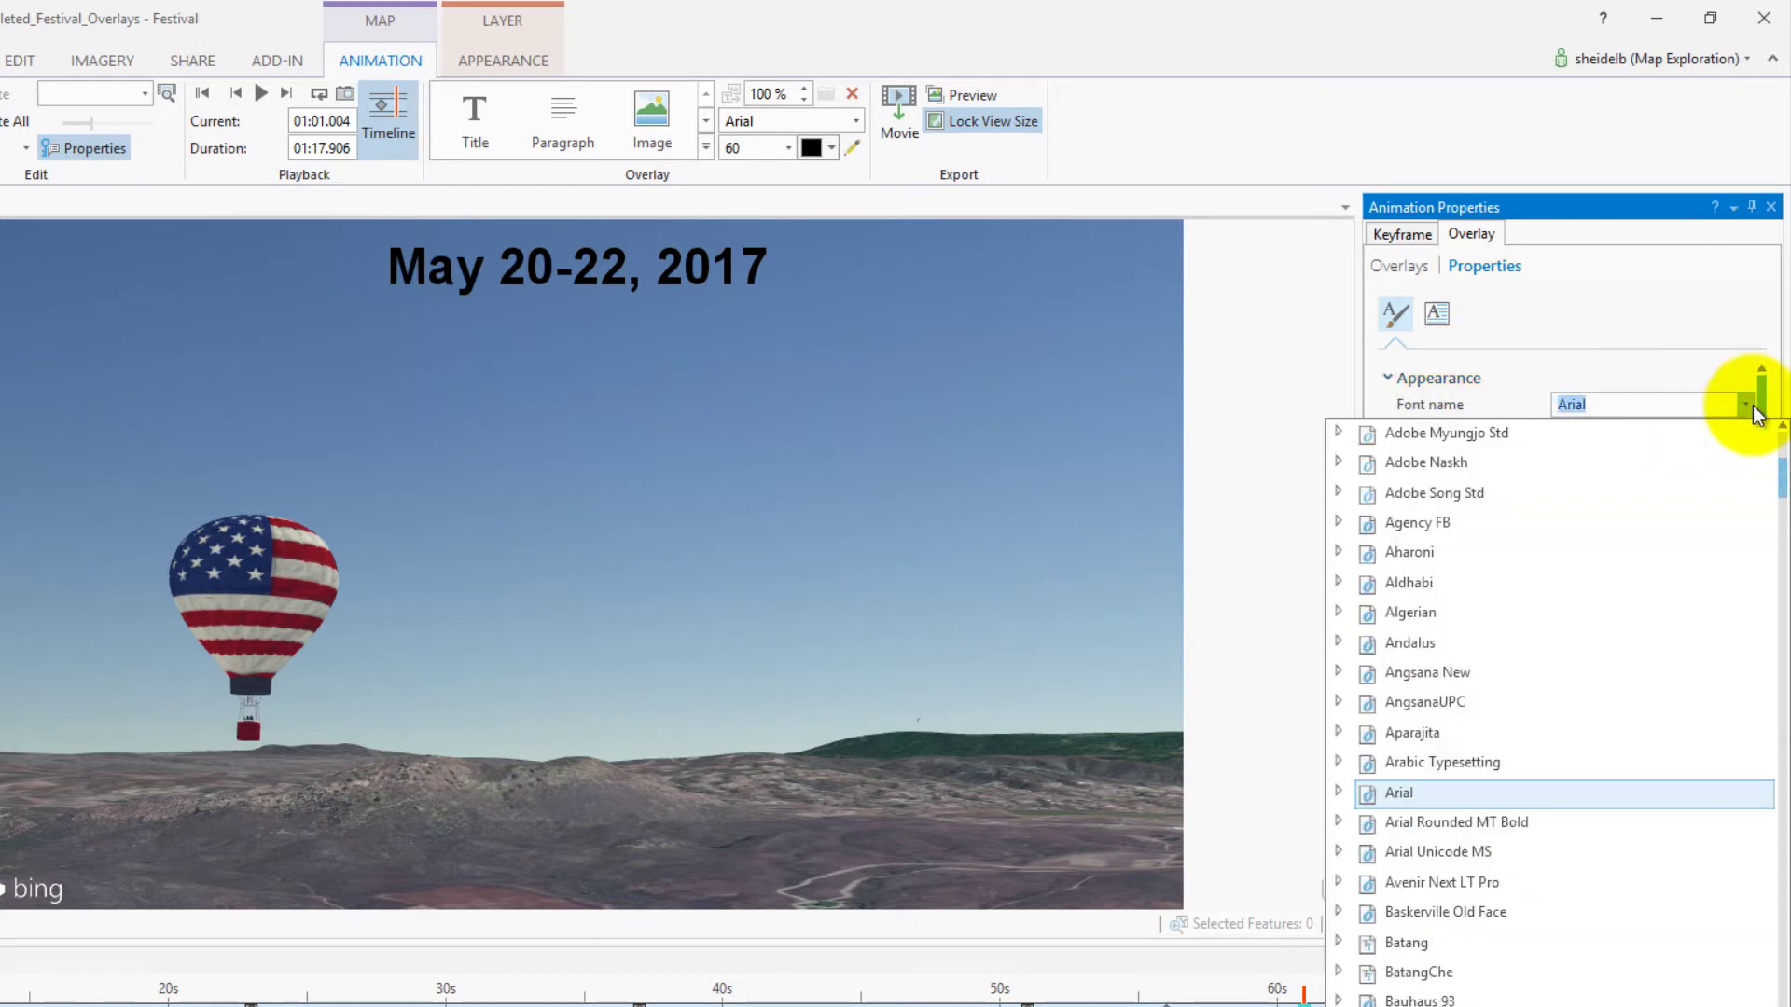
{"action": "type", "text": "Chiller"}
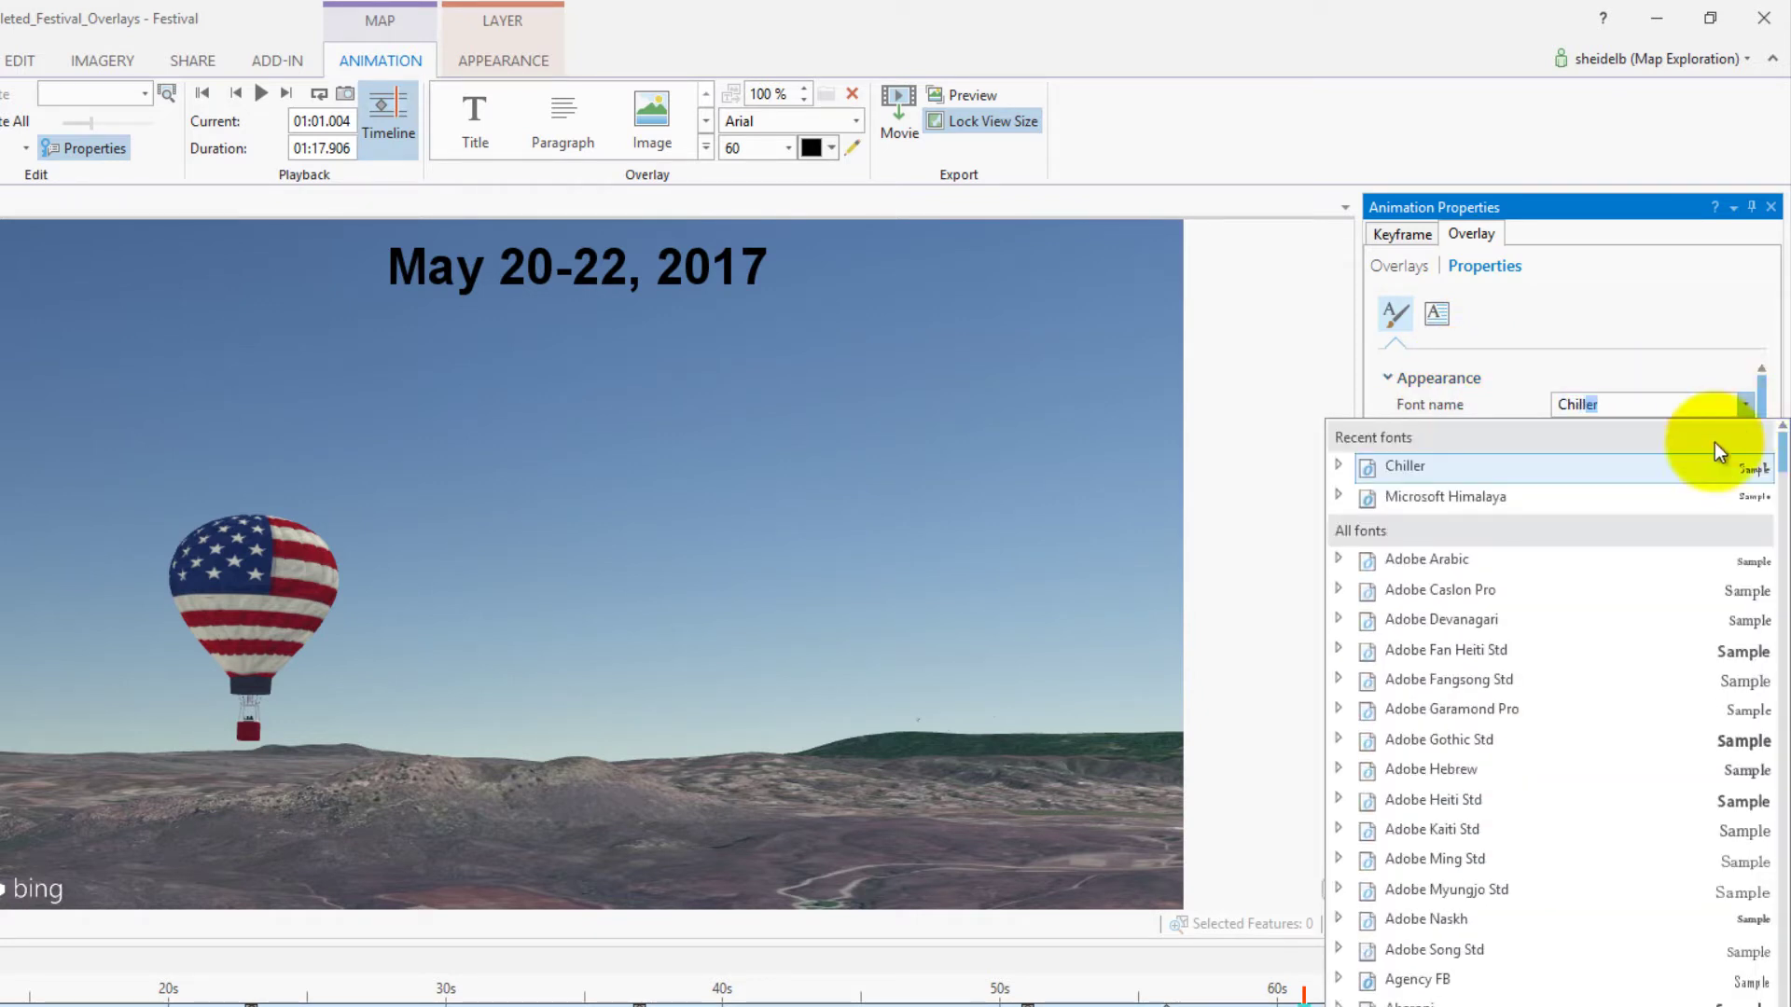
{"action": "left_click", "coordinate": [1686, 464]}
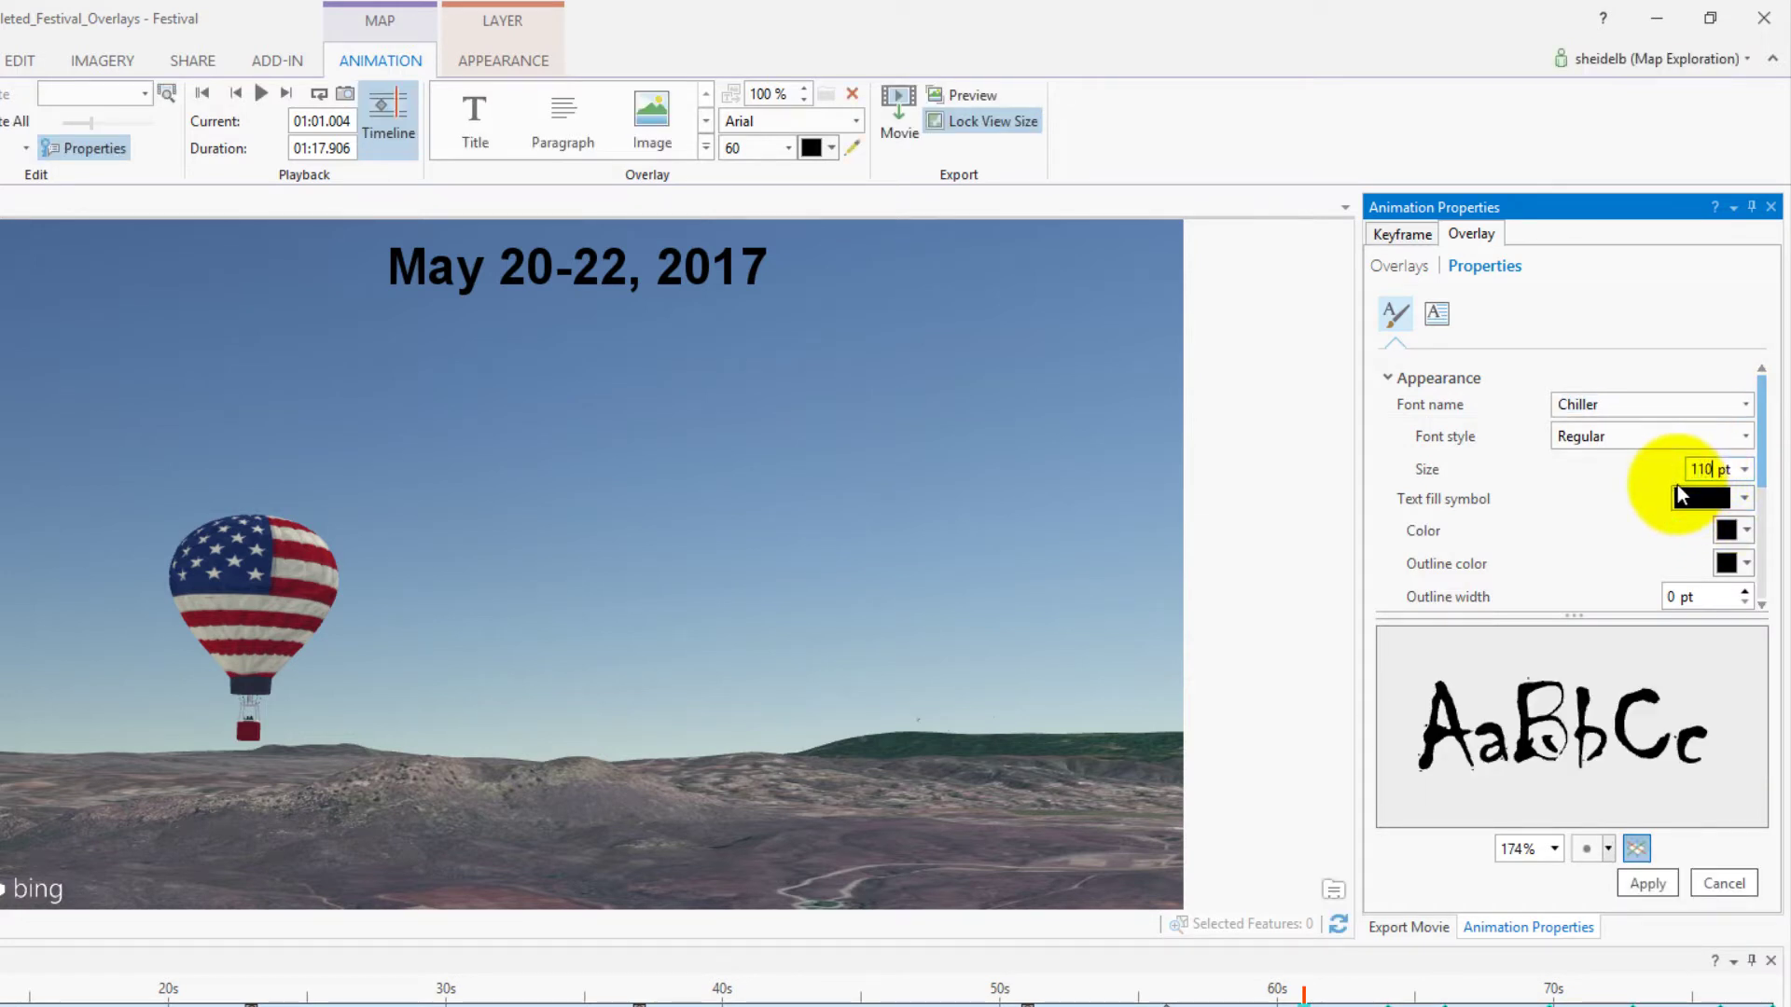
{"action": "key", "text": "Return"}
{"action": "left_click", "coordinate": [1663, 881]}
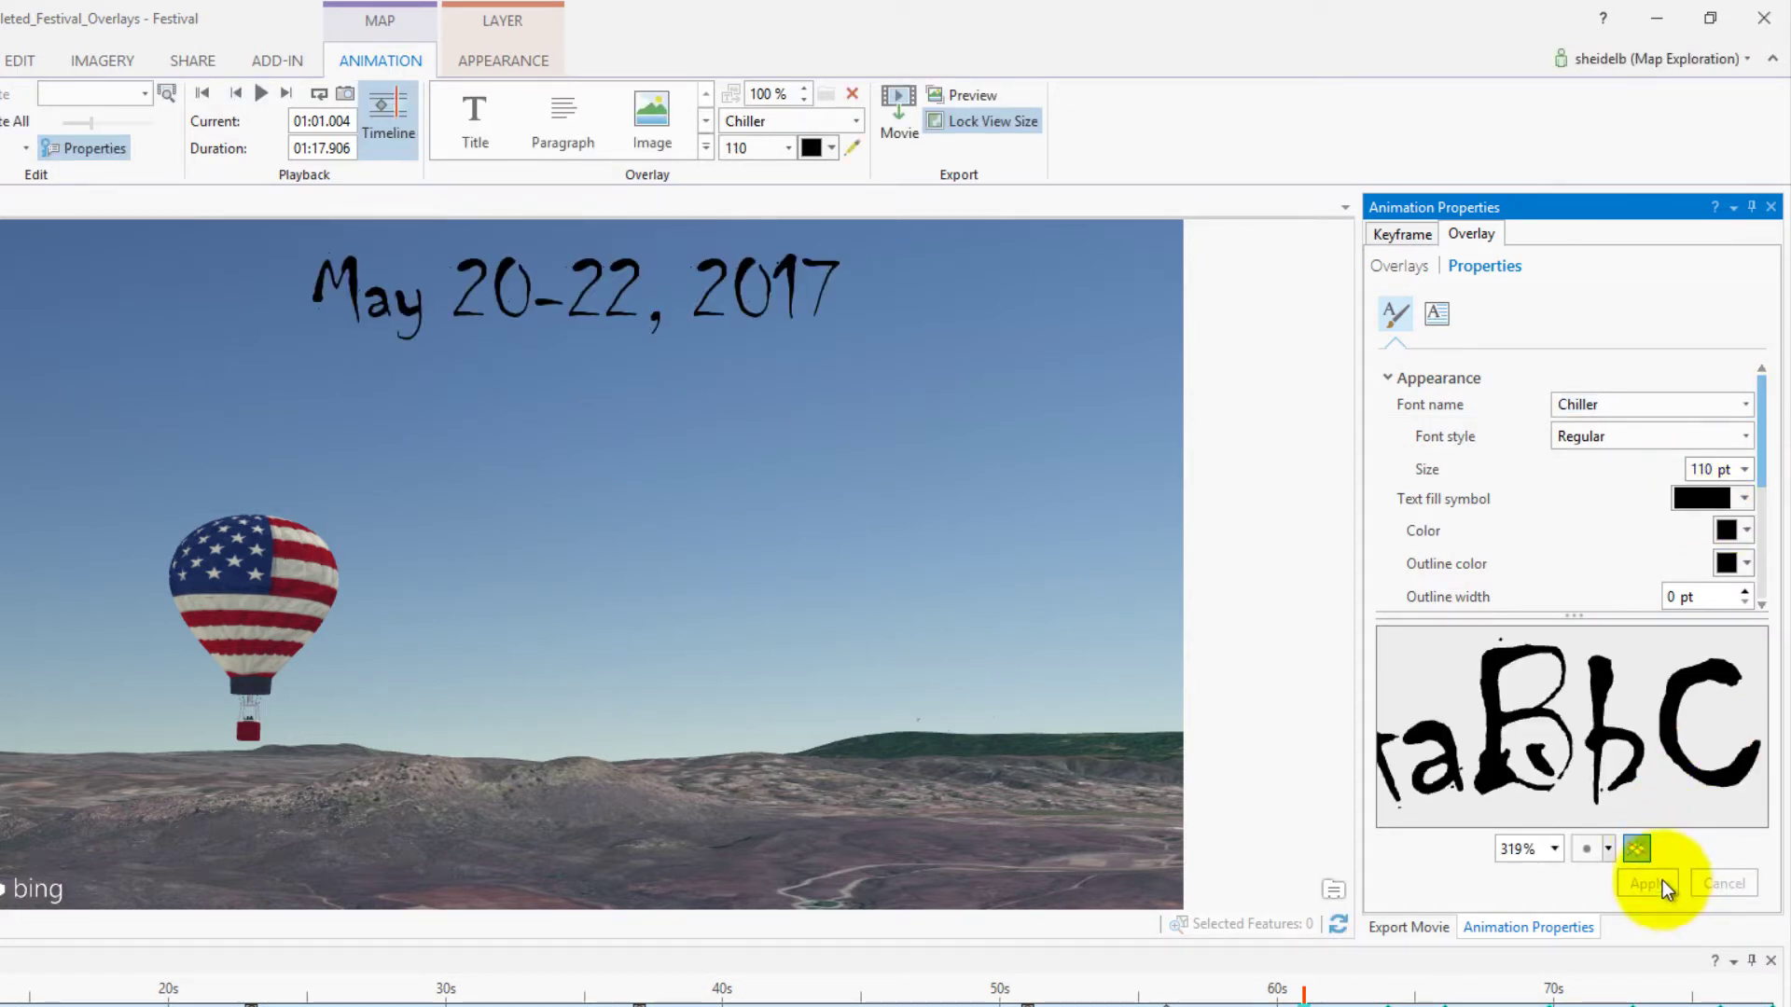
Drag the date title overlay from the top centre toward the upper right
{"action": "left_click", "coordinate": [1402, 265]}
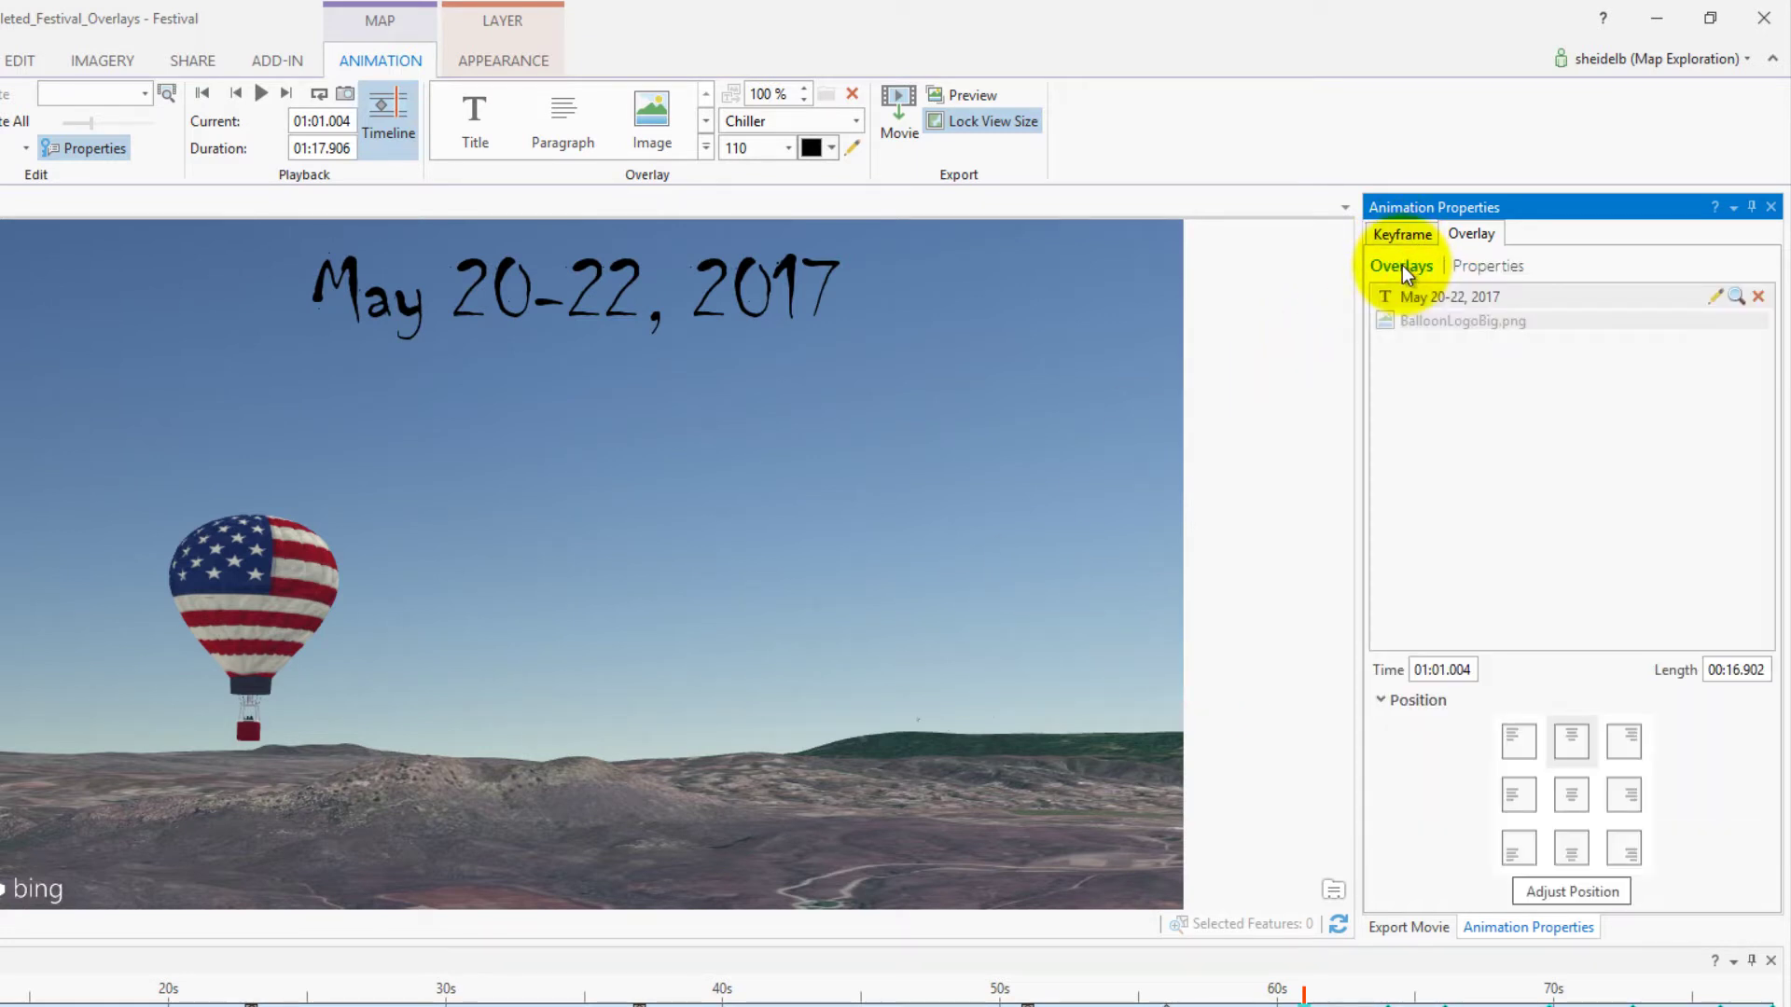
{"action": "left_click", "coordinate": [1551, 891]}
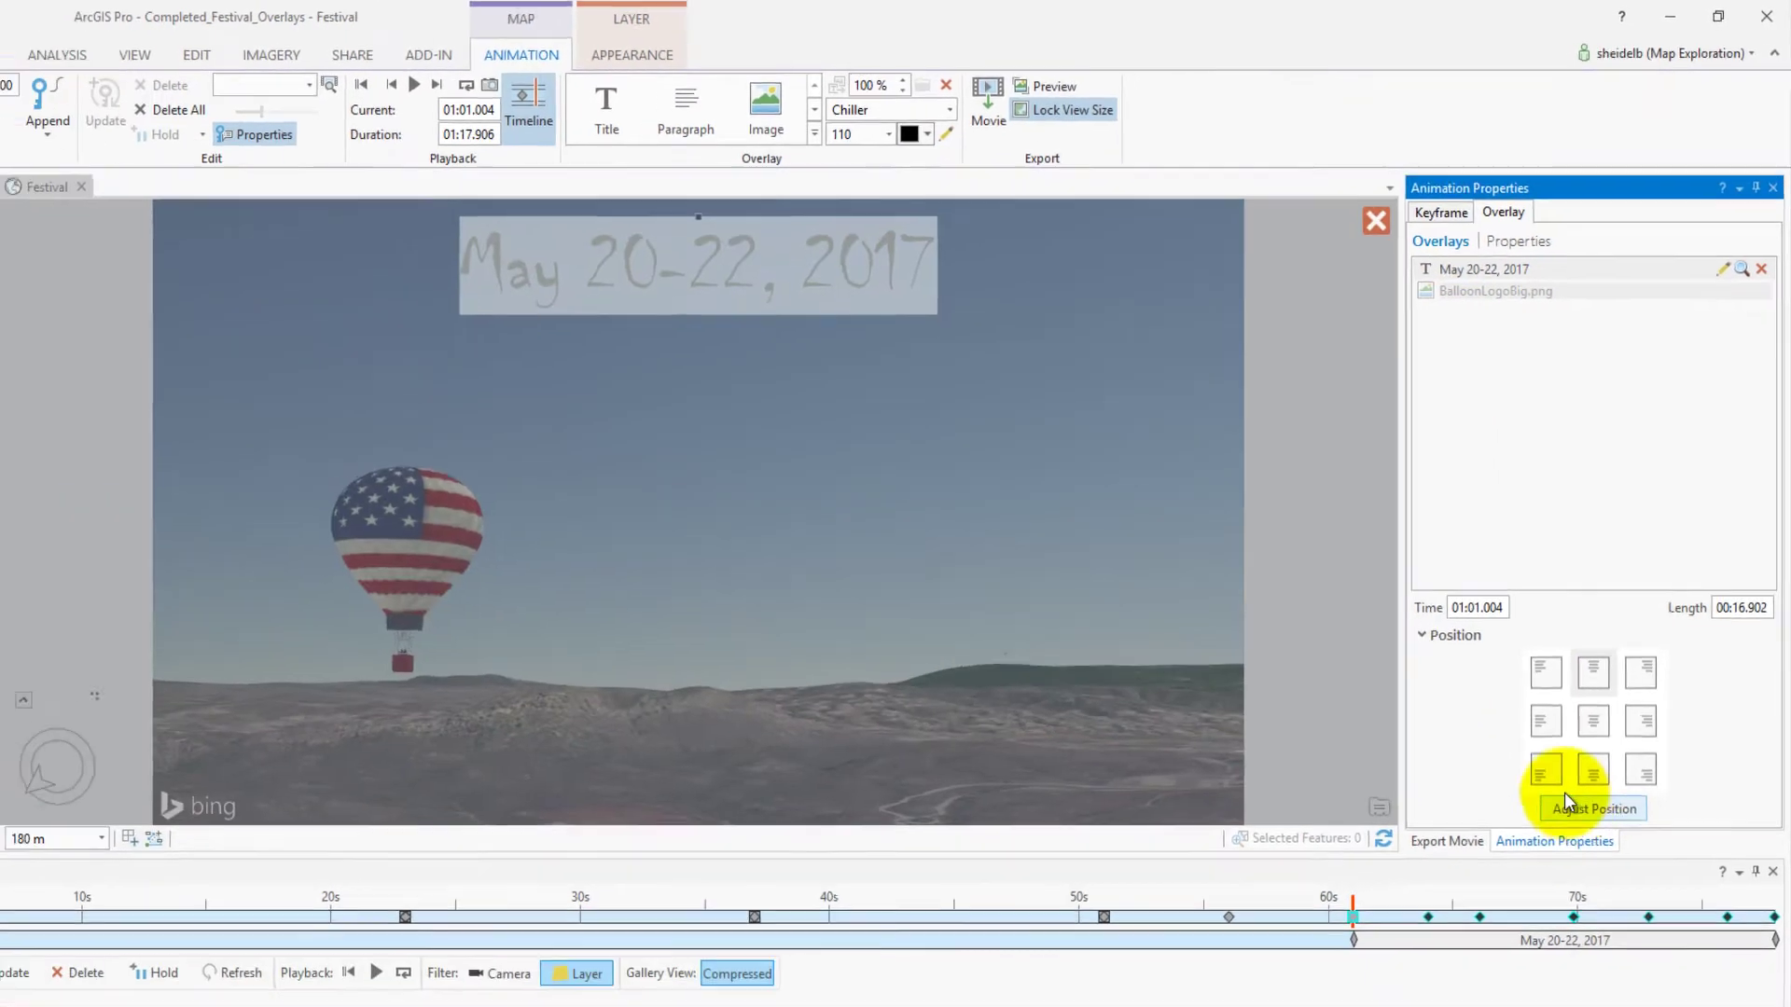
{"action": "left_click_drag", "start_coordinate": [816, 223], "coordinate": [1006, 355]}
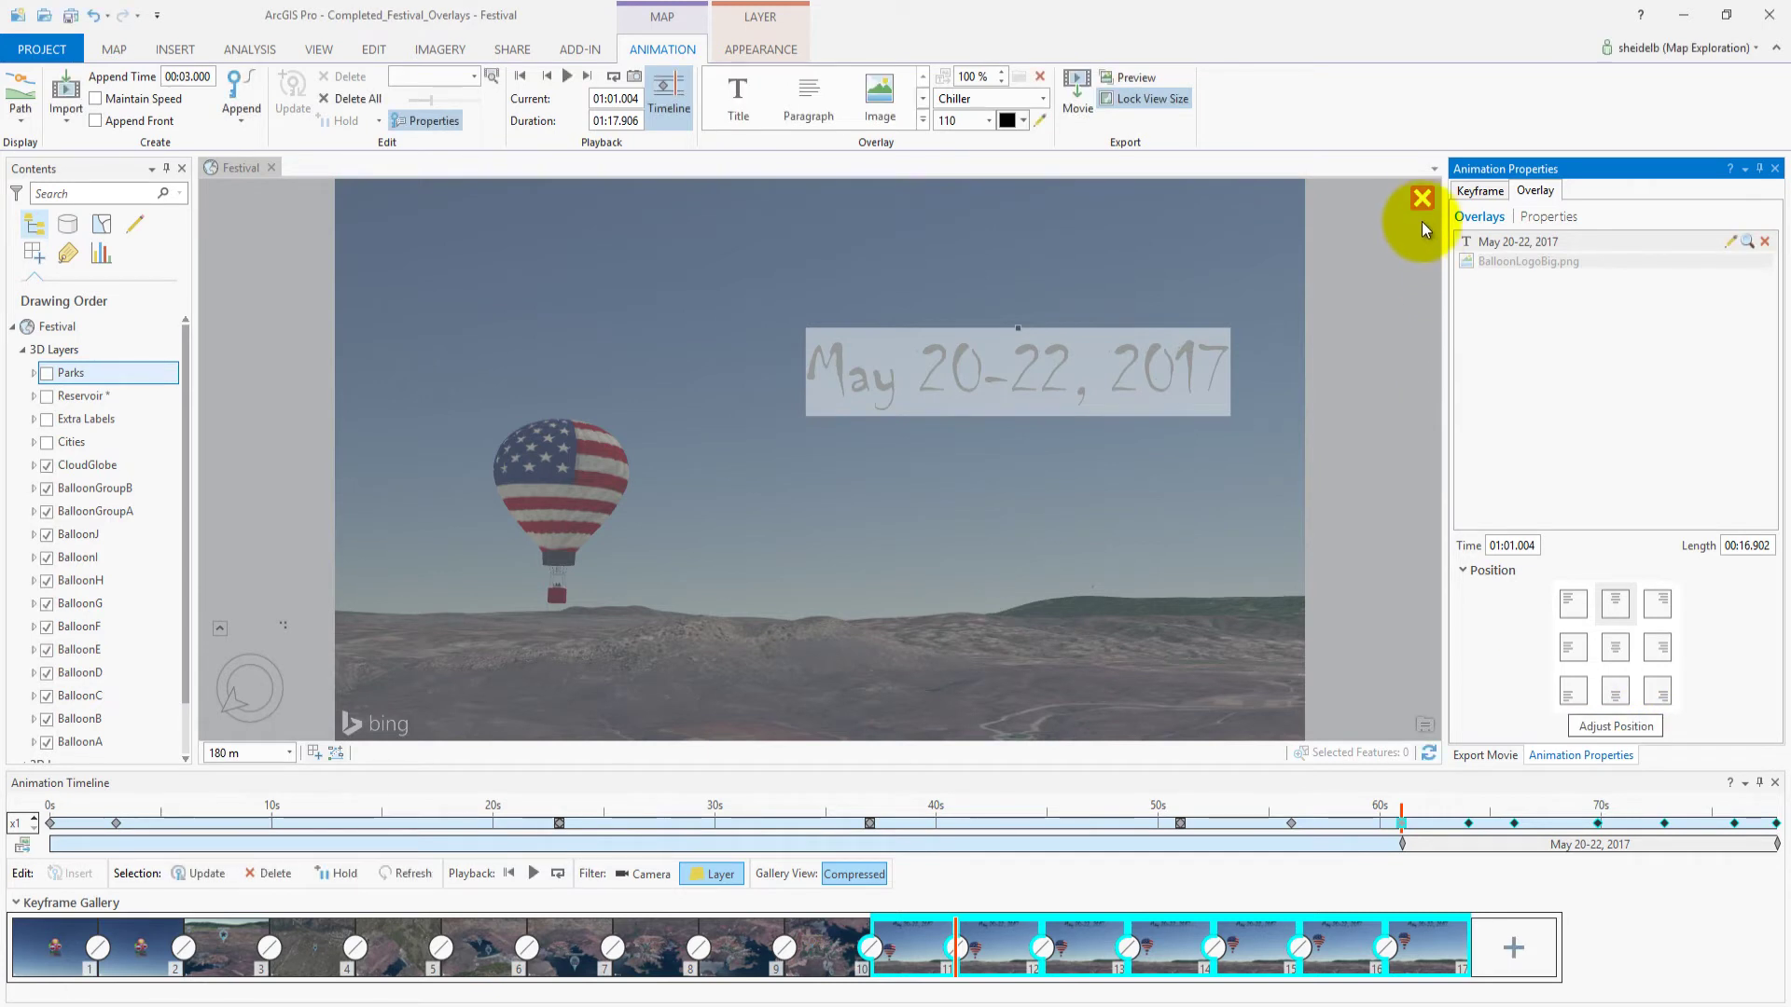
{"action": "left_click", "coordinate": [1422, 197]}
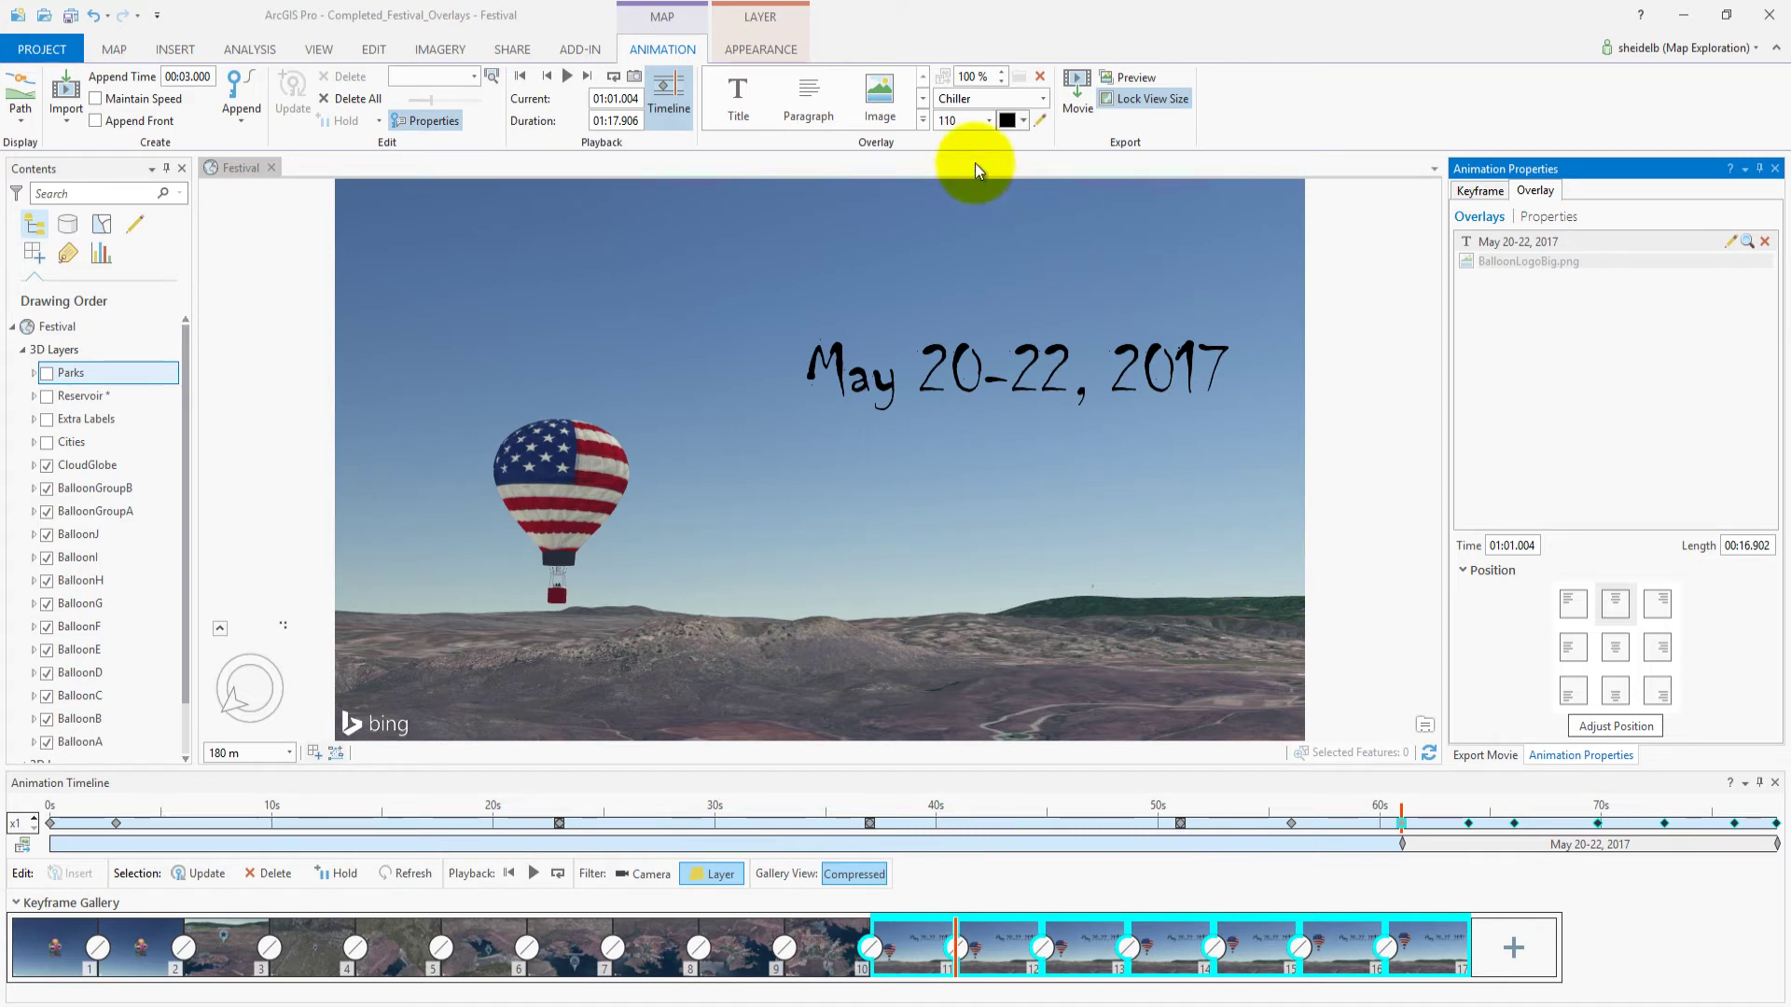
Add a Shadow Title overlay for the Lake Skinner Recreation Area title
{"action": "left_click", "coordinate": [924, 121]}
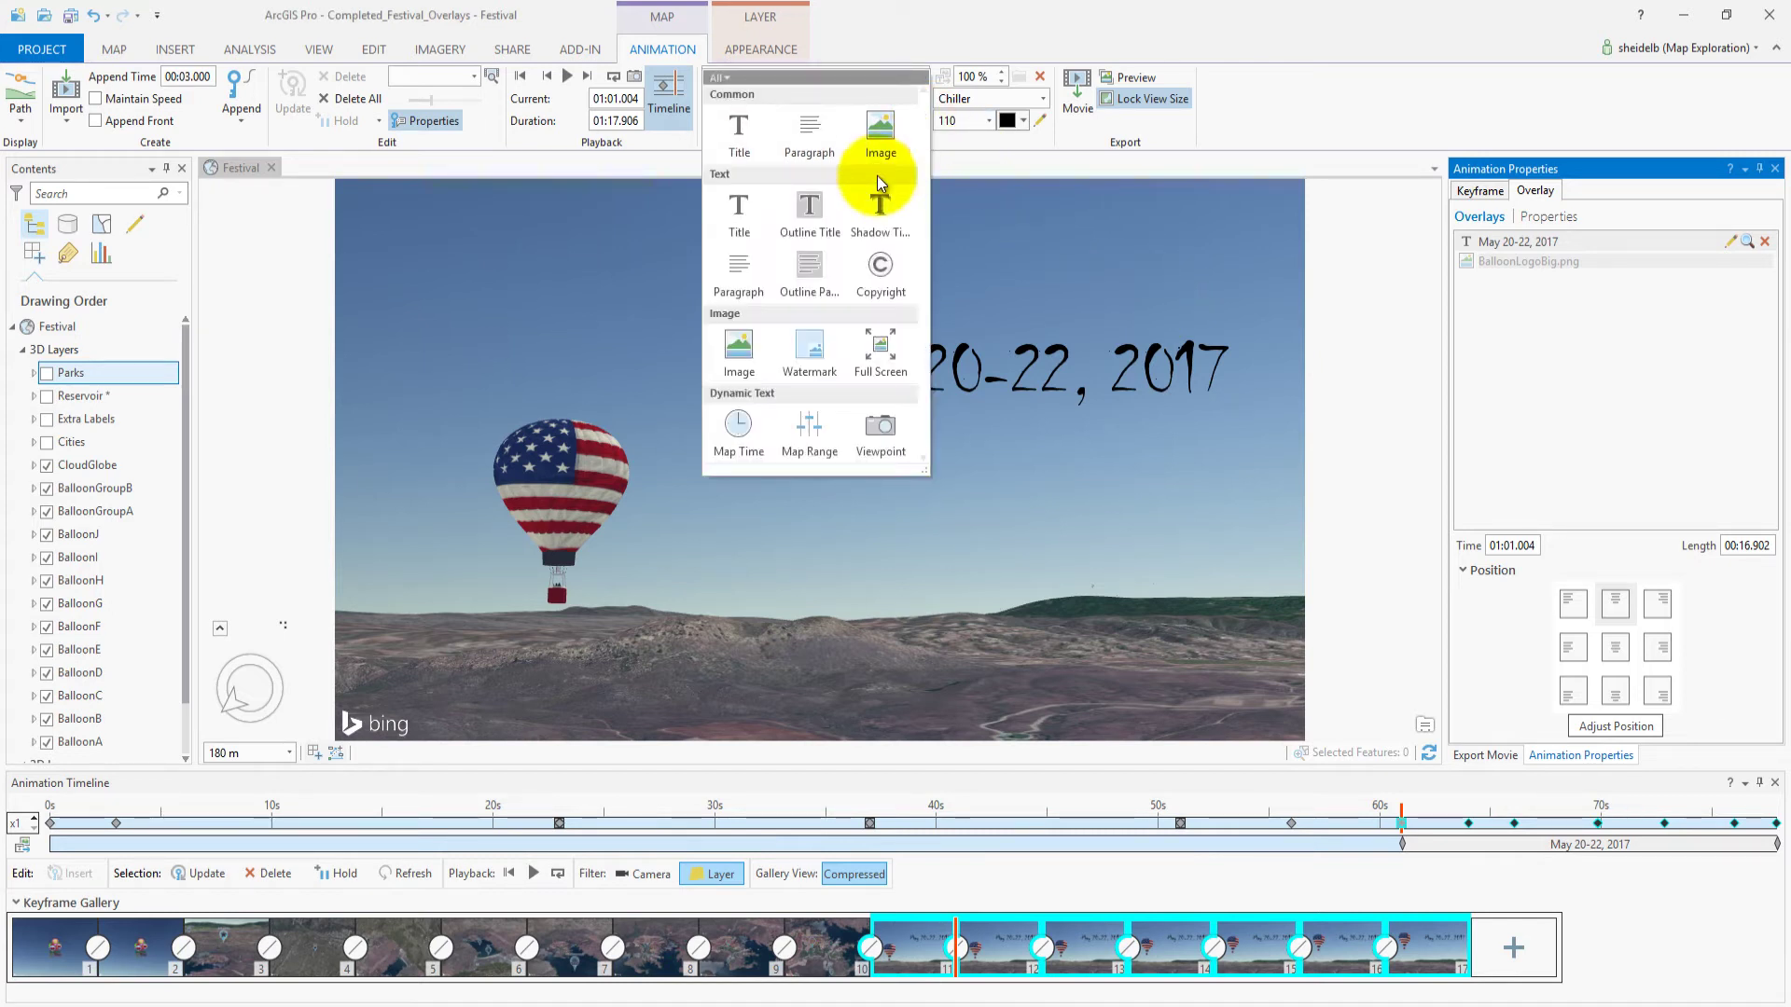
{"action": "left_click", "coordinate": [876, 228]}
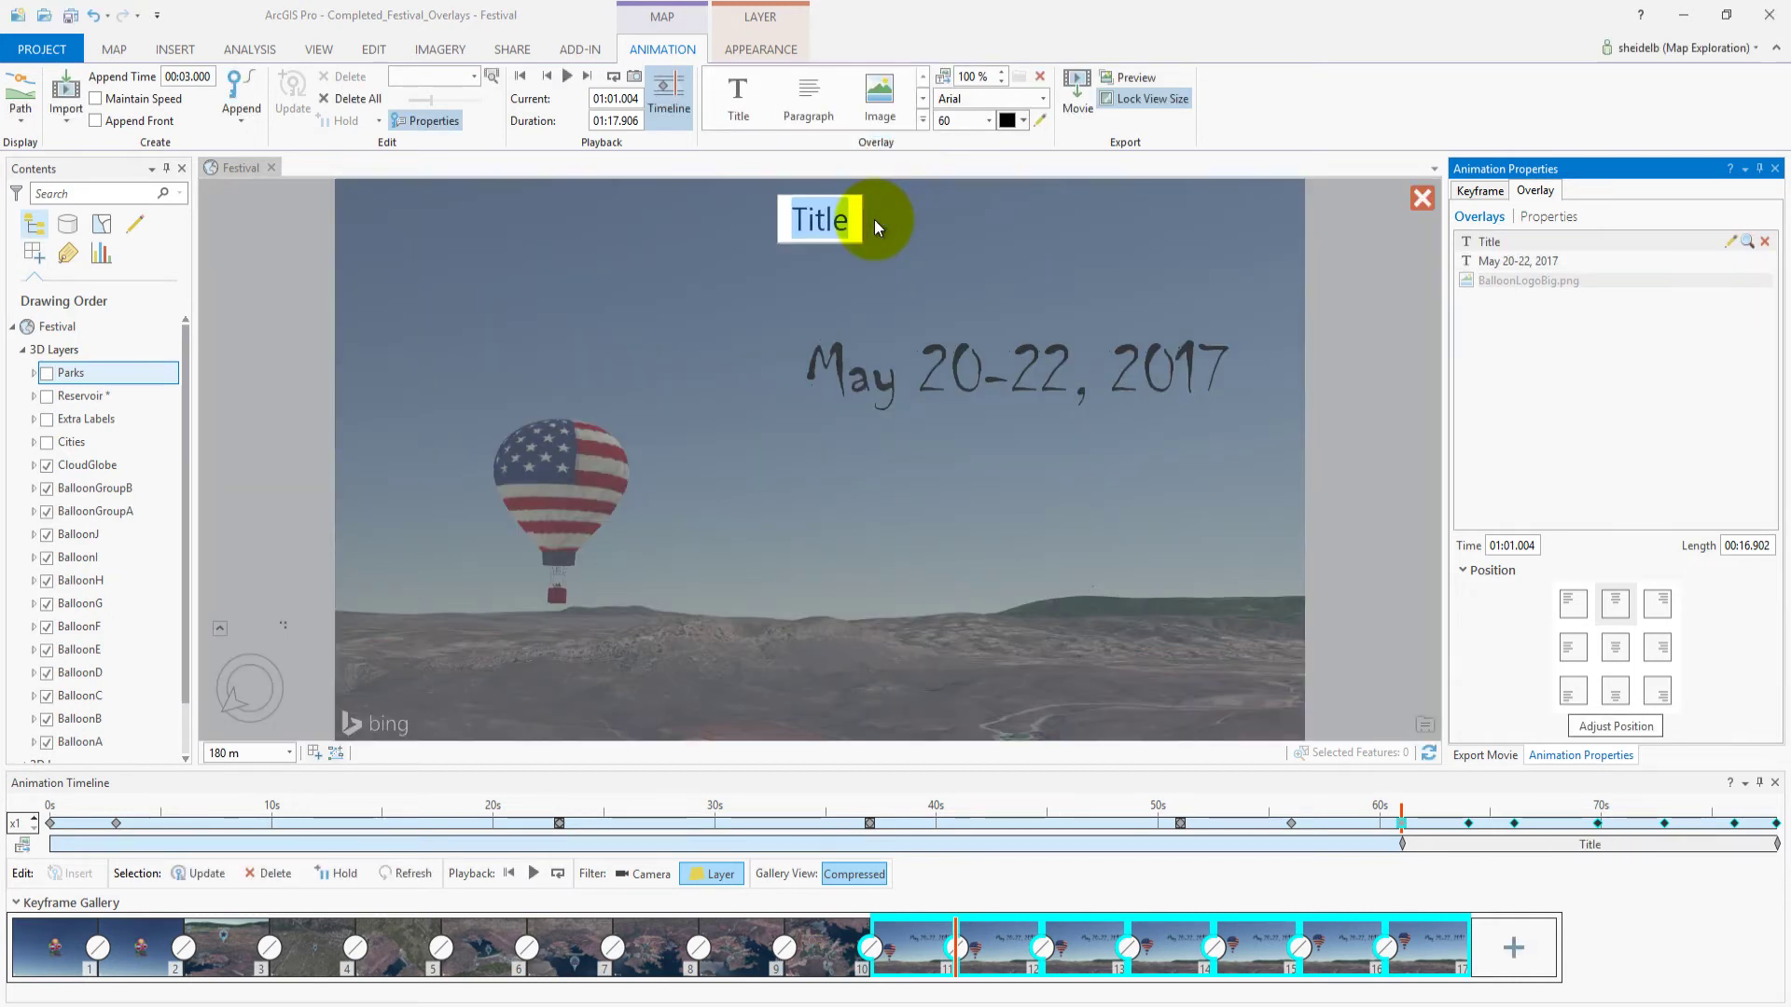
{"action": "type", "text": "Lake"}
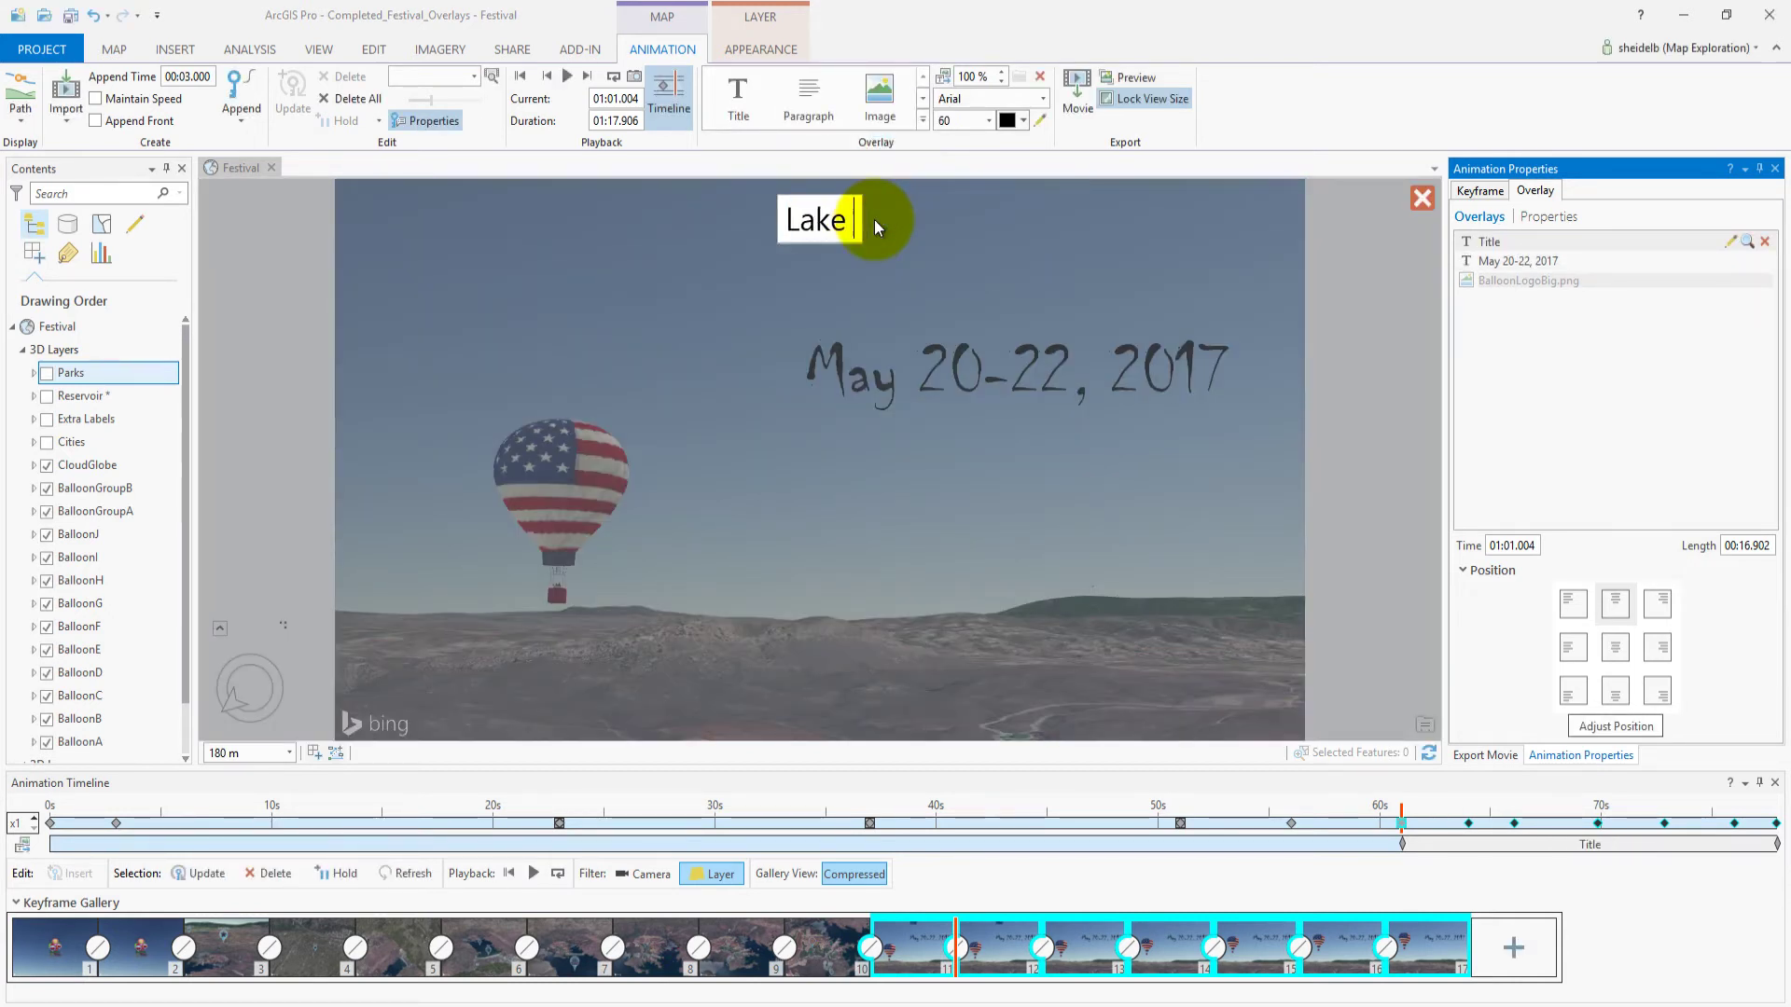
{"action": "type", "text": " Skinner Rec"}
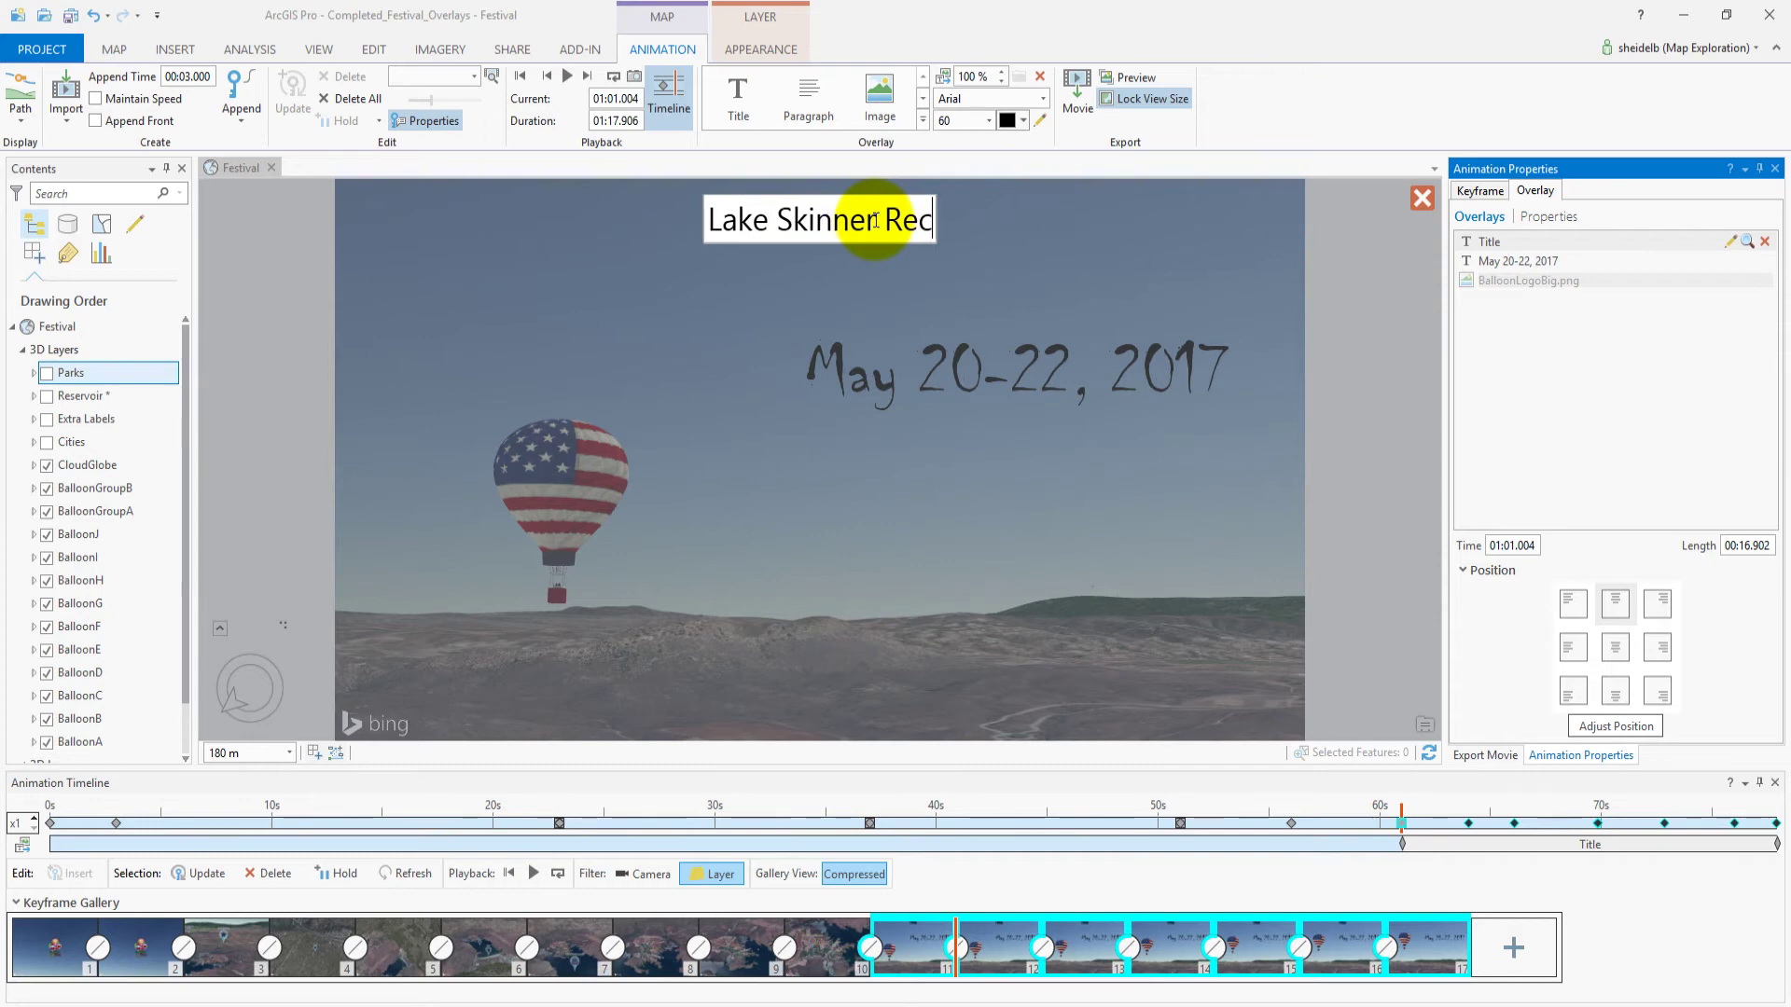
{"action": "type", "text": "reation Area"}
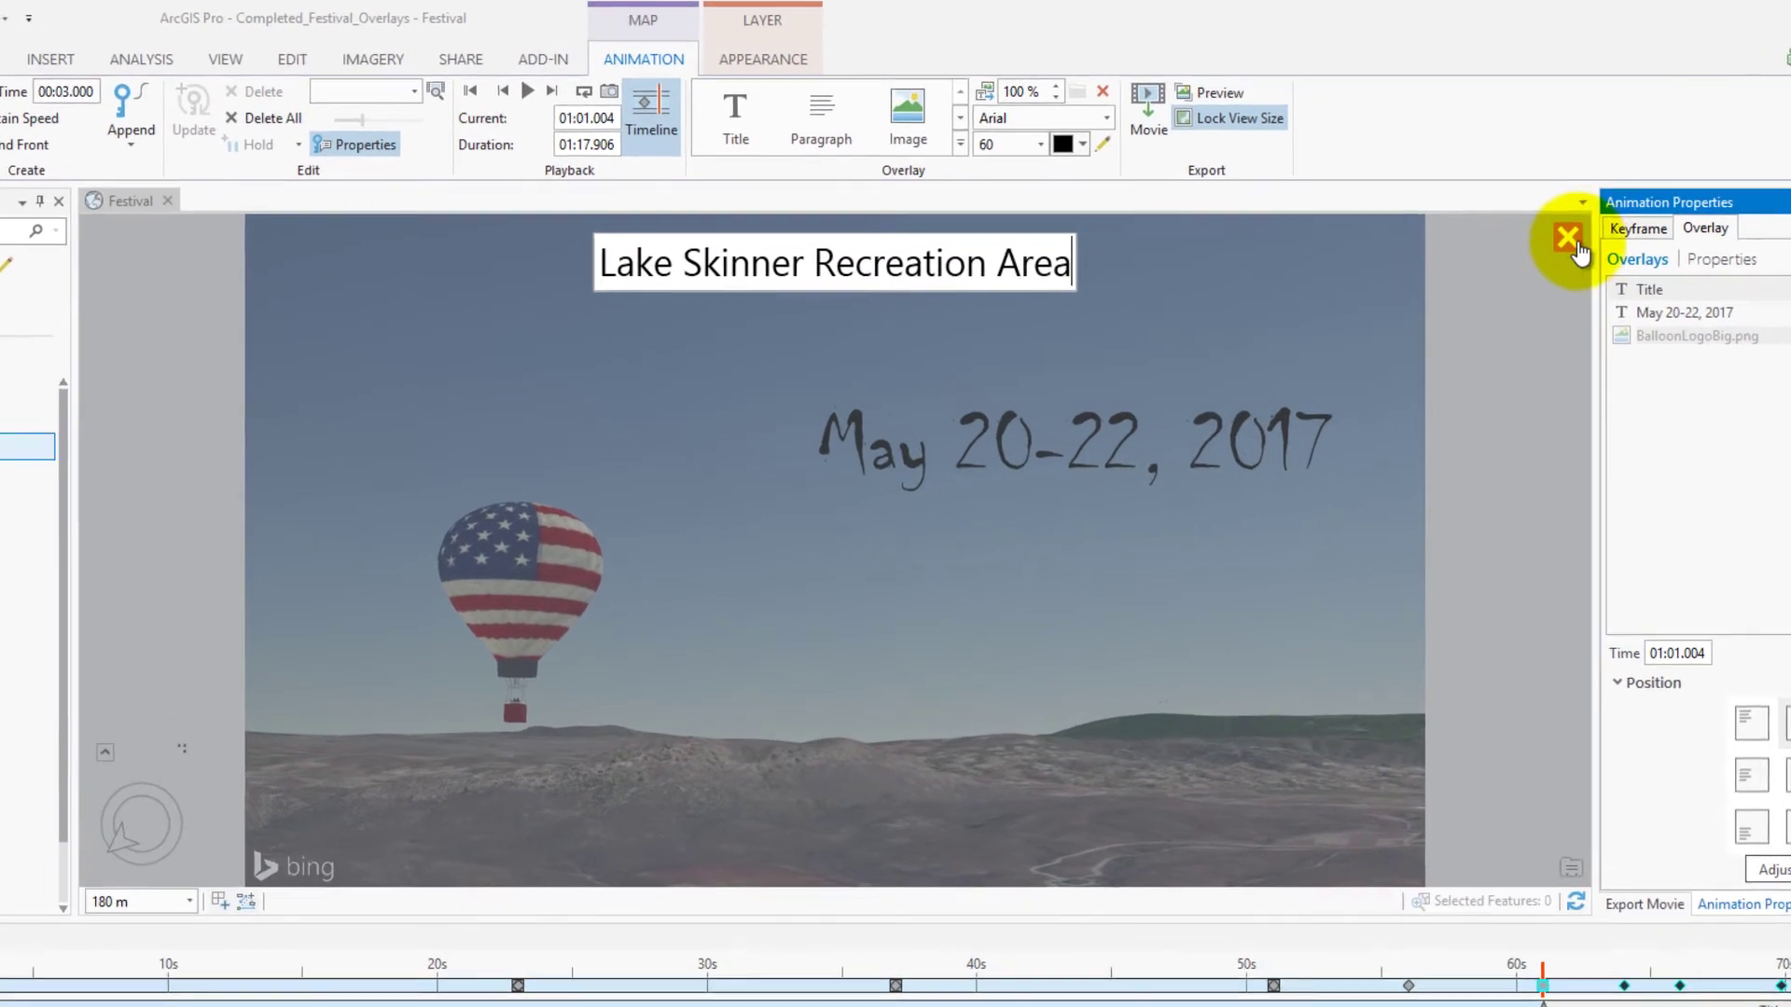
Set the Lake Skinner title colour to white and its font size to 48
{"action": "left_click", "coordinate": [1570, 241]}
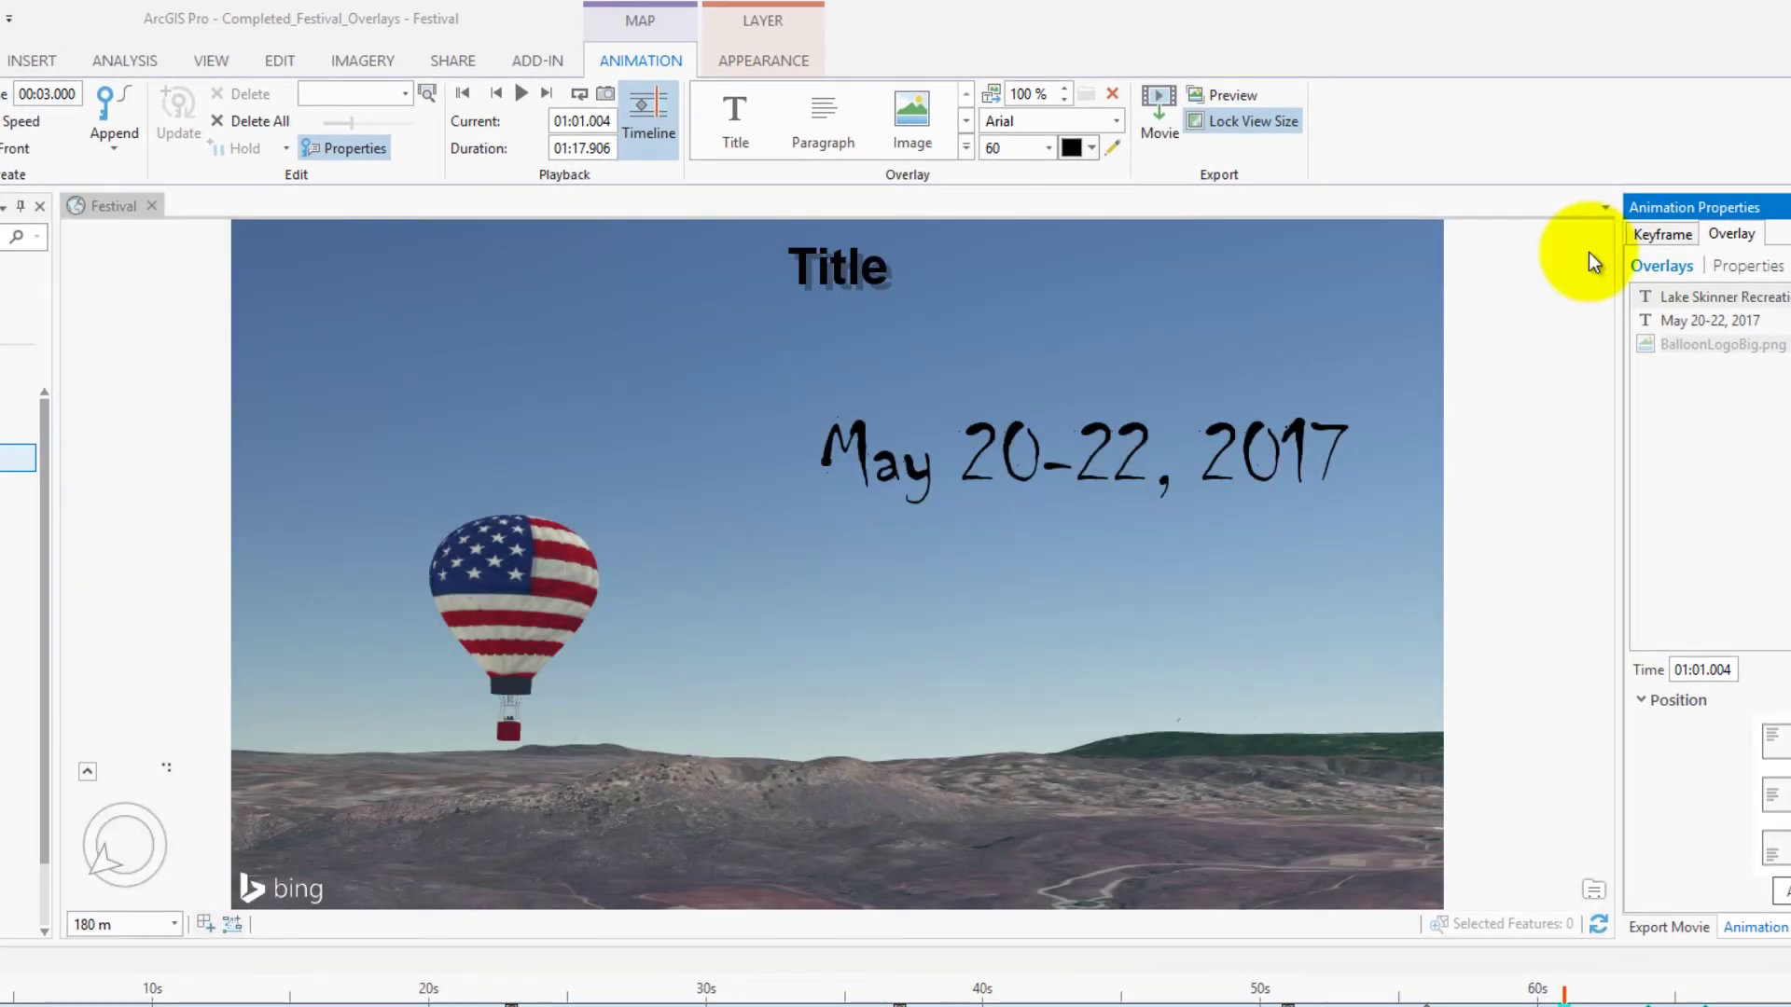
{"action": "left_click", "coordinate": [1092, 149]}
{"action": "left_click", "coordinate": [1082, 214]}
{"action": "left_click", "coordinate": [1003, 146]}
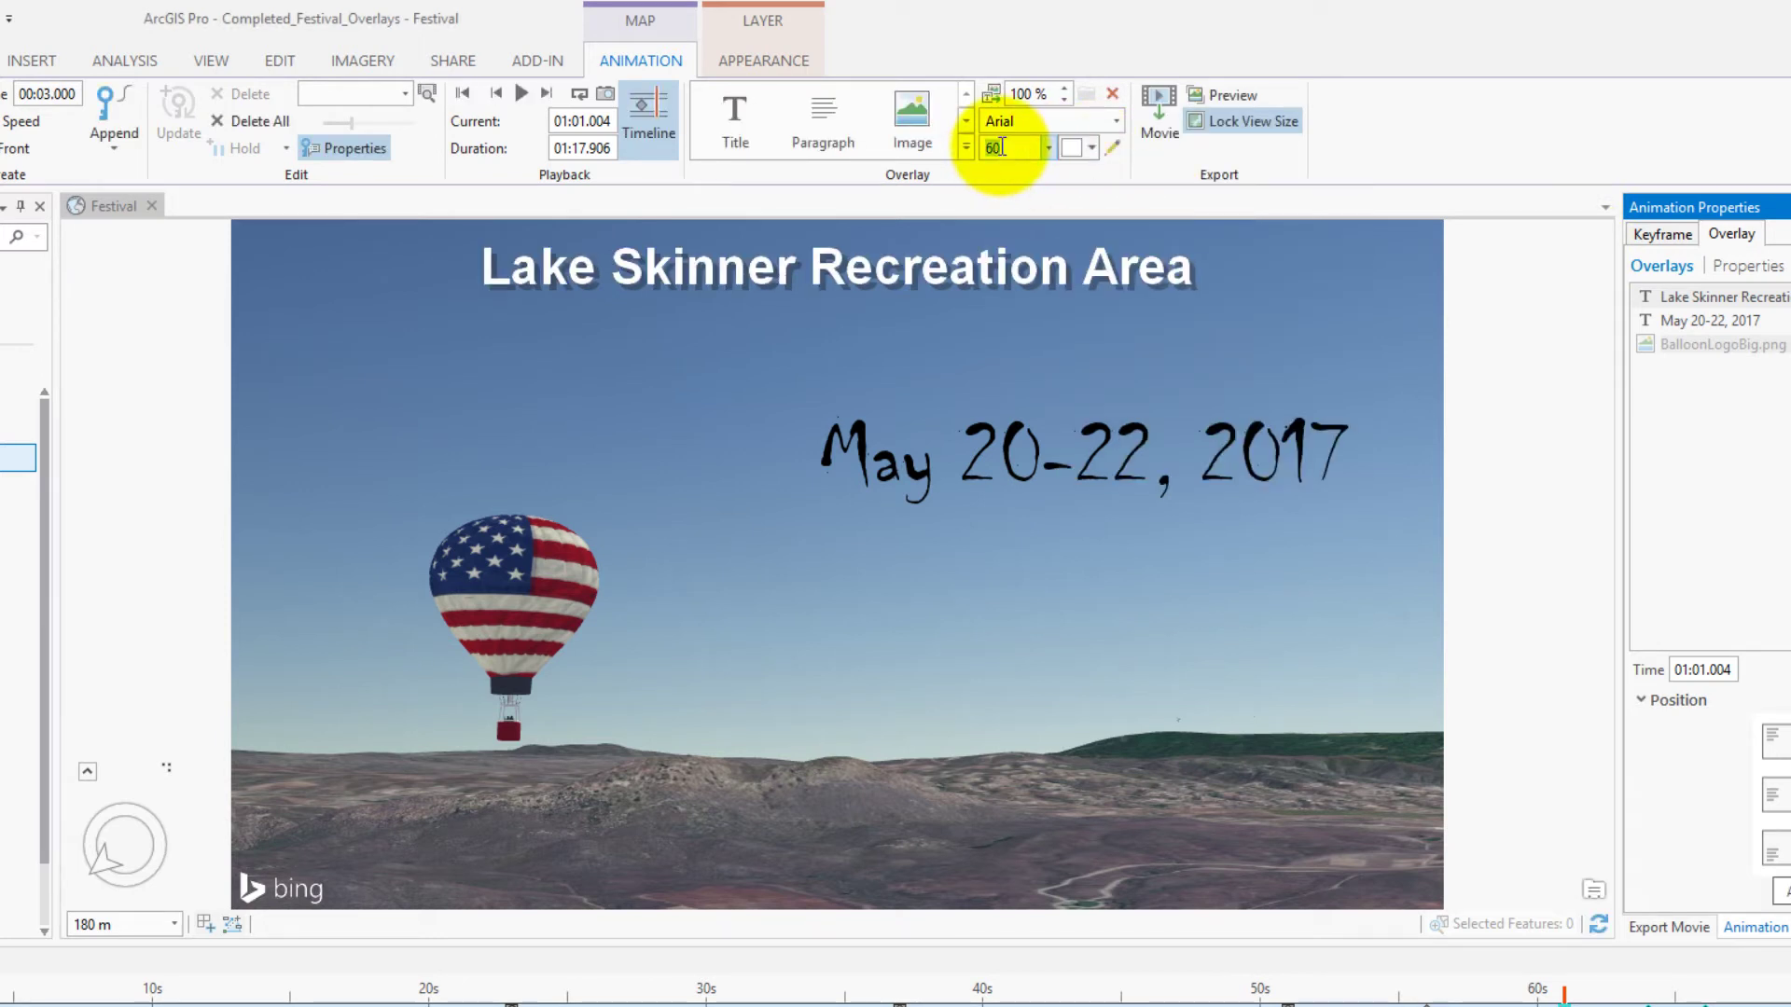
{"action": "type", "text": "48"}
{"action": "key", "text": "Return"}
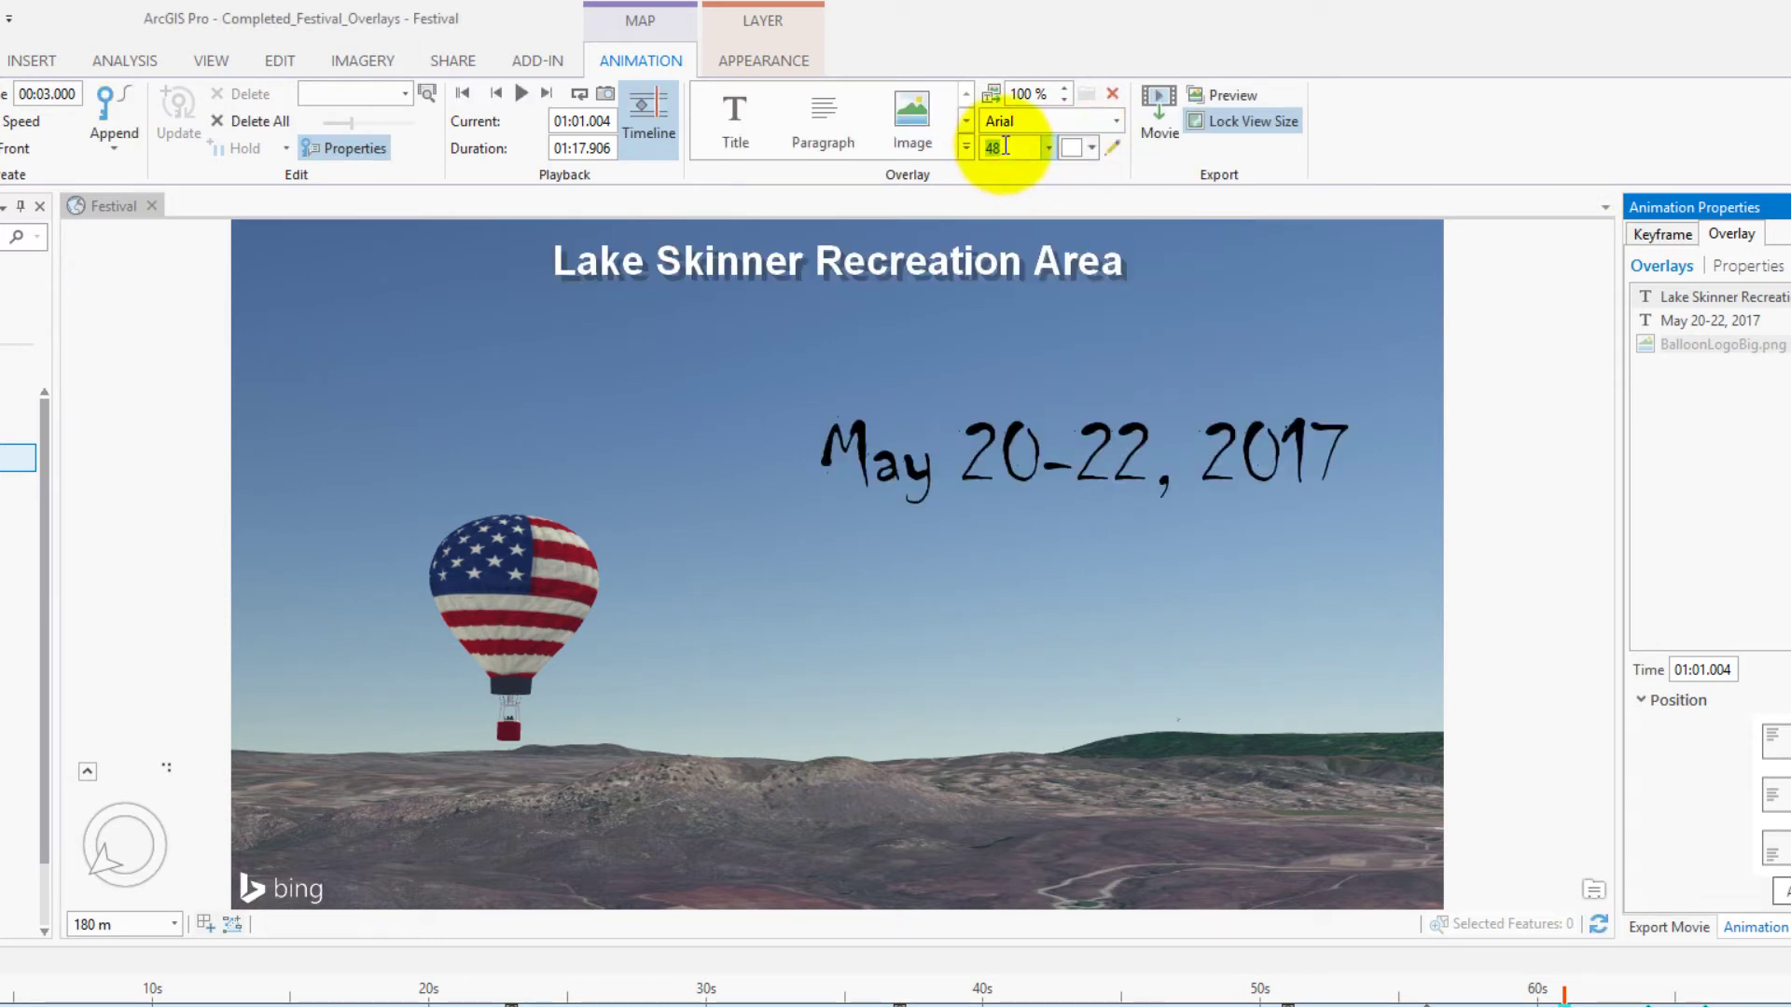
{"action": "left_click", "coordinate": [1010, 367]}
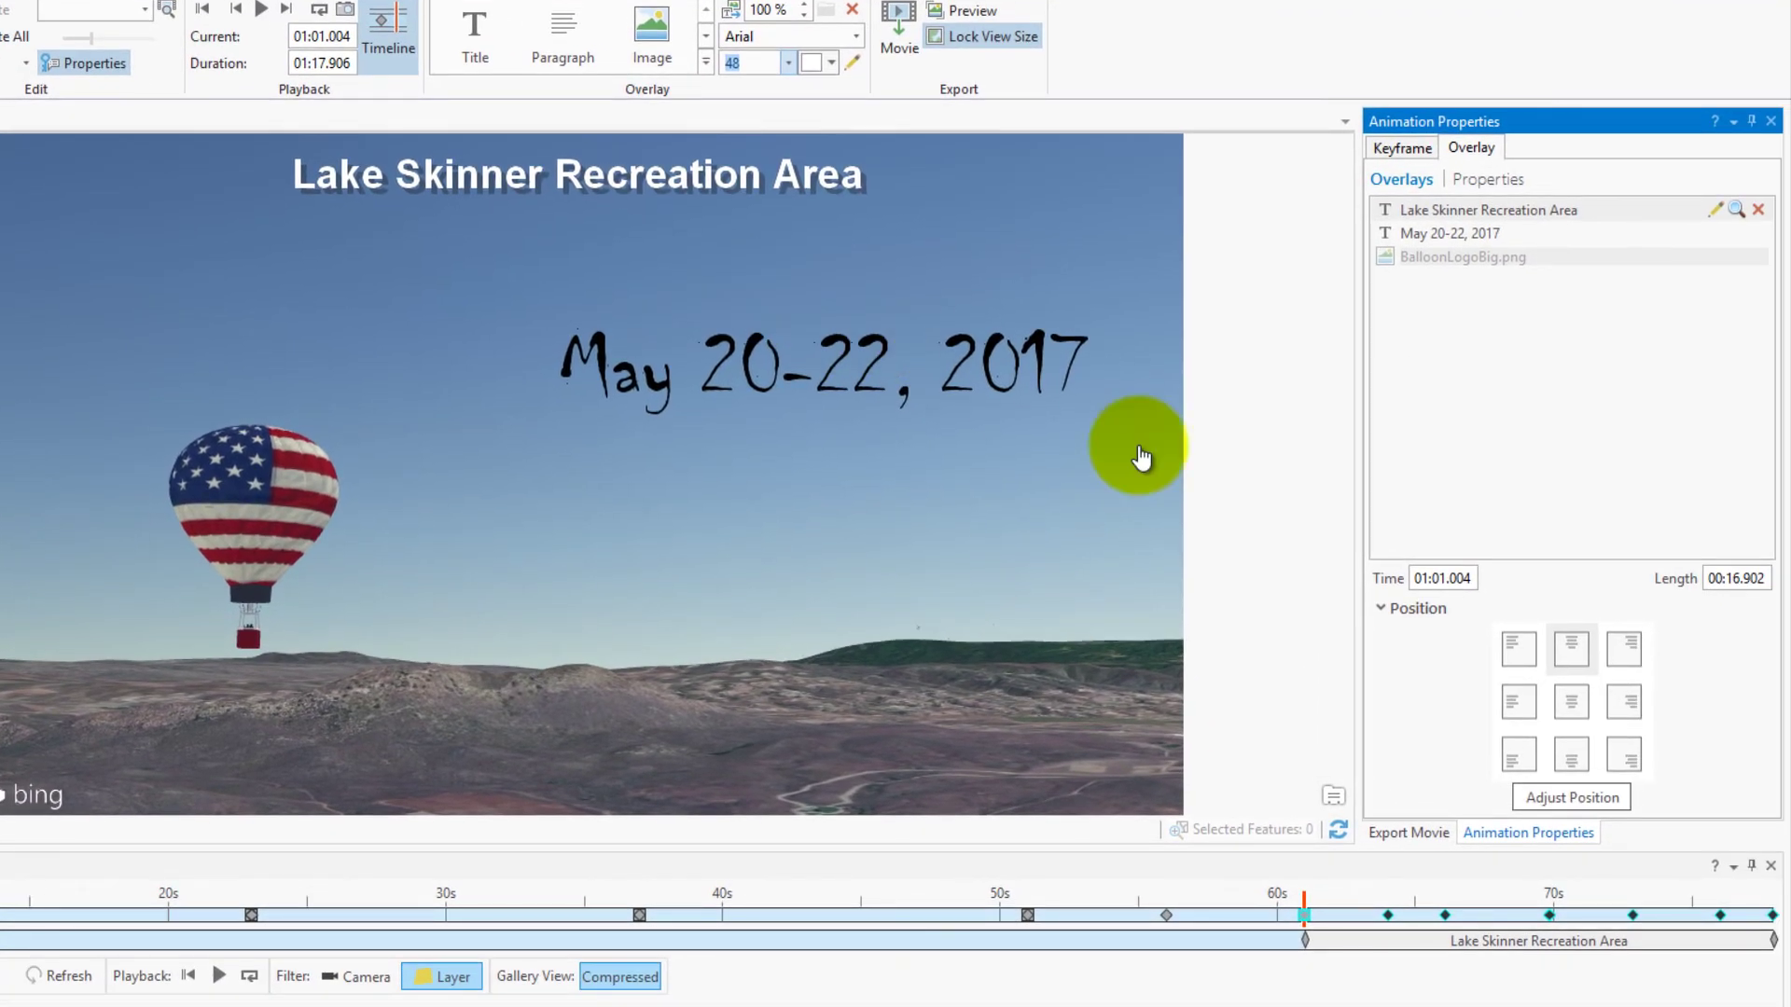
Place the Lake Skinner title directly below the date overlay on the right
{"action": "left_click", "coordinate": [1549, 799]}
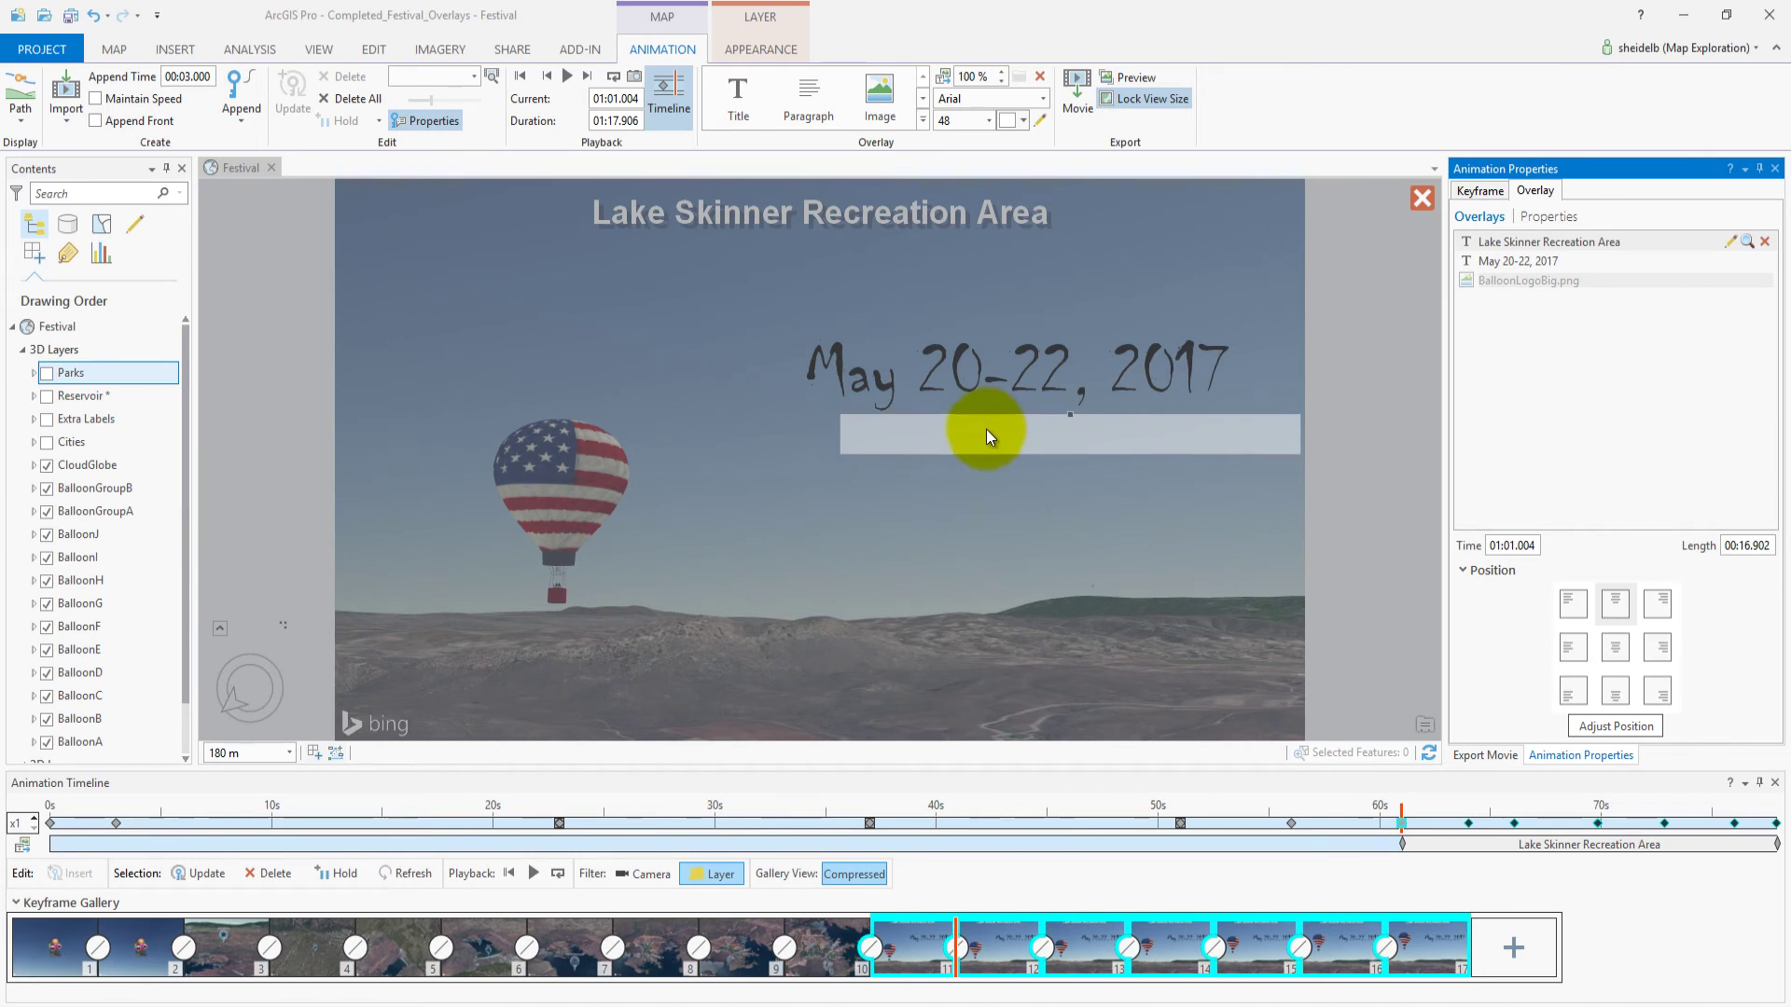
{"action": "left_click", "coordinate": [987, 430]}
{"action": "left_click", "coordinate": [1608, 730]}
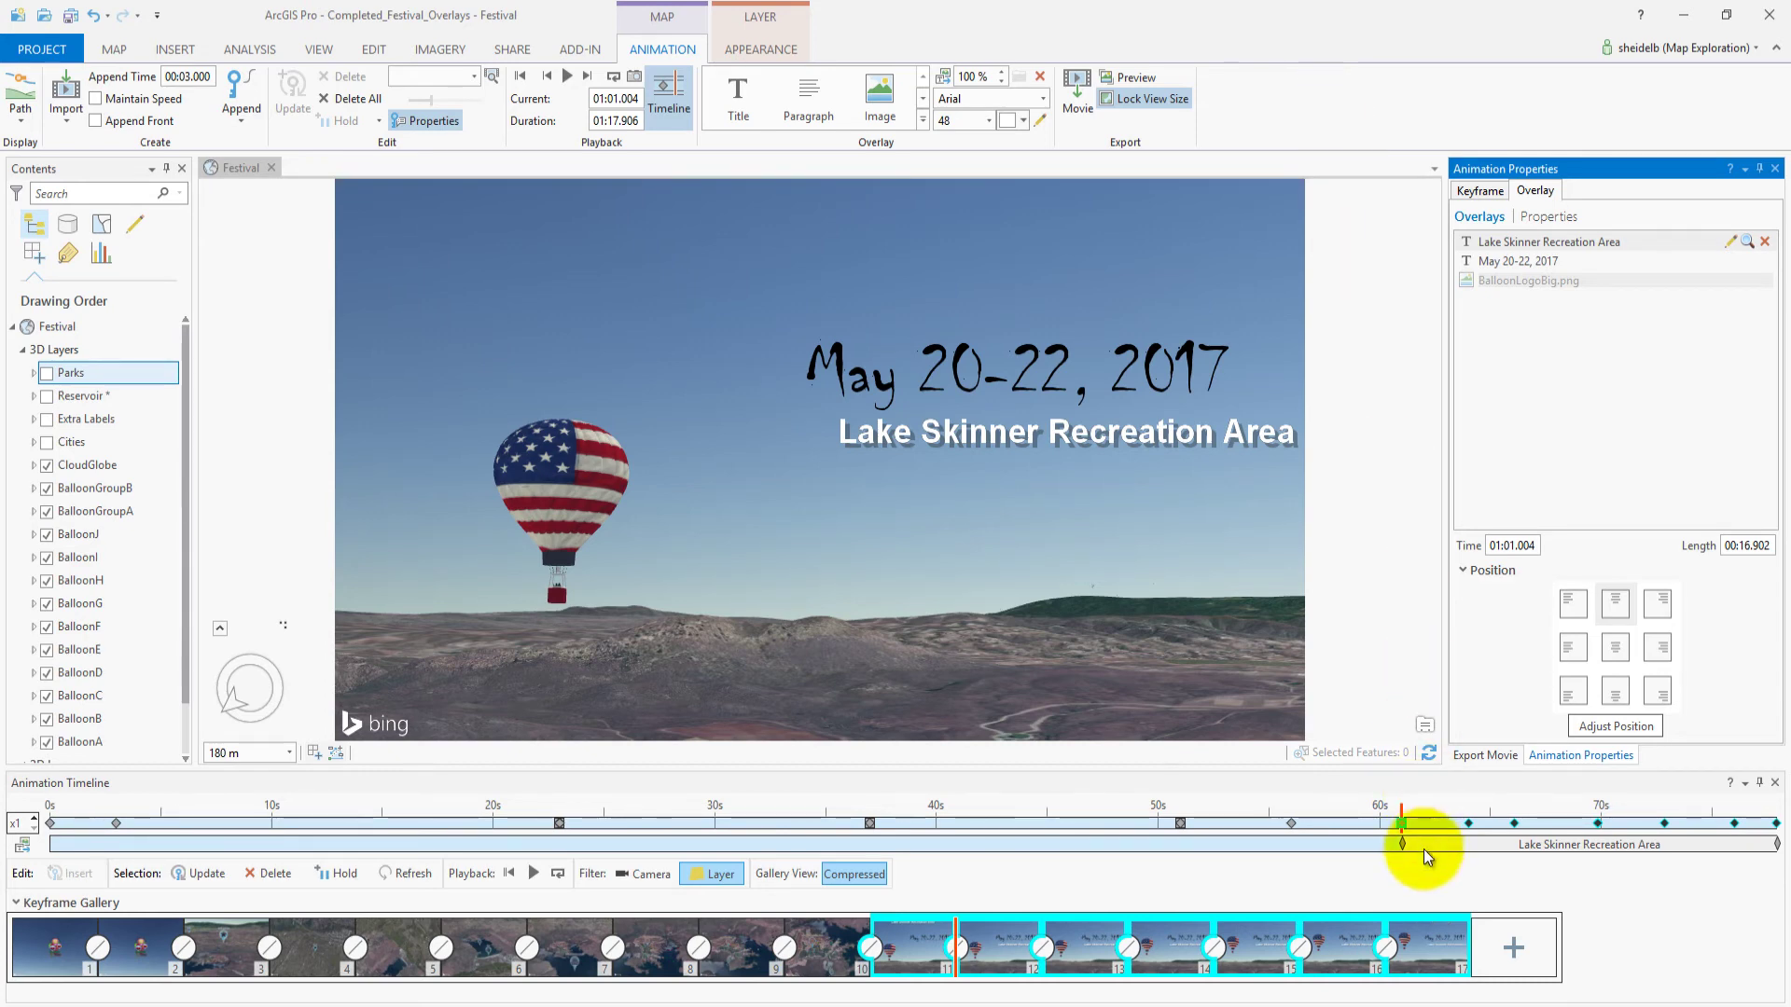
From the last keyframe, add Esri_Watermark as a watermark image overlay
{"action": "left_click", "coordinate": [1414, 955]}
{"action": "left_click", "coordinate": [52, 951], "text": "shift"}
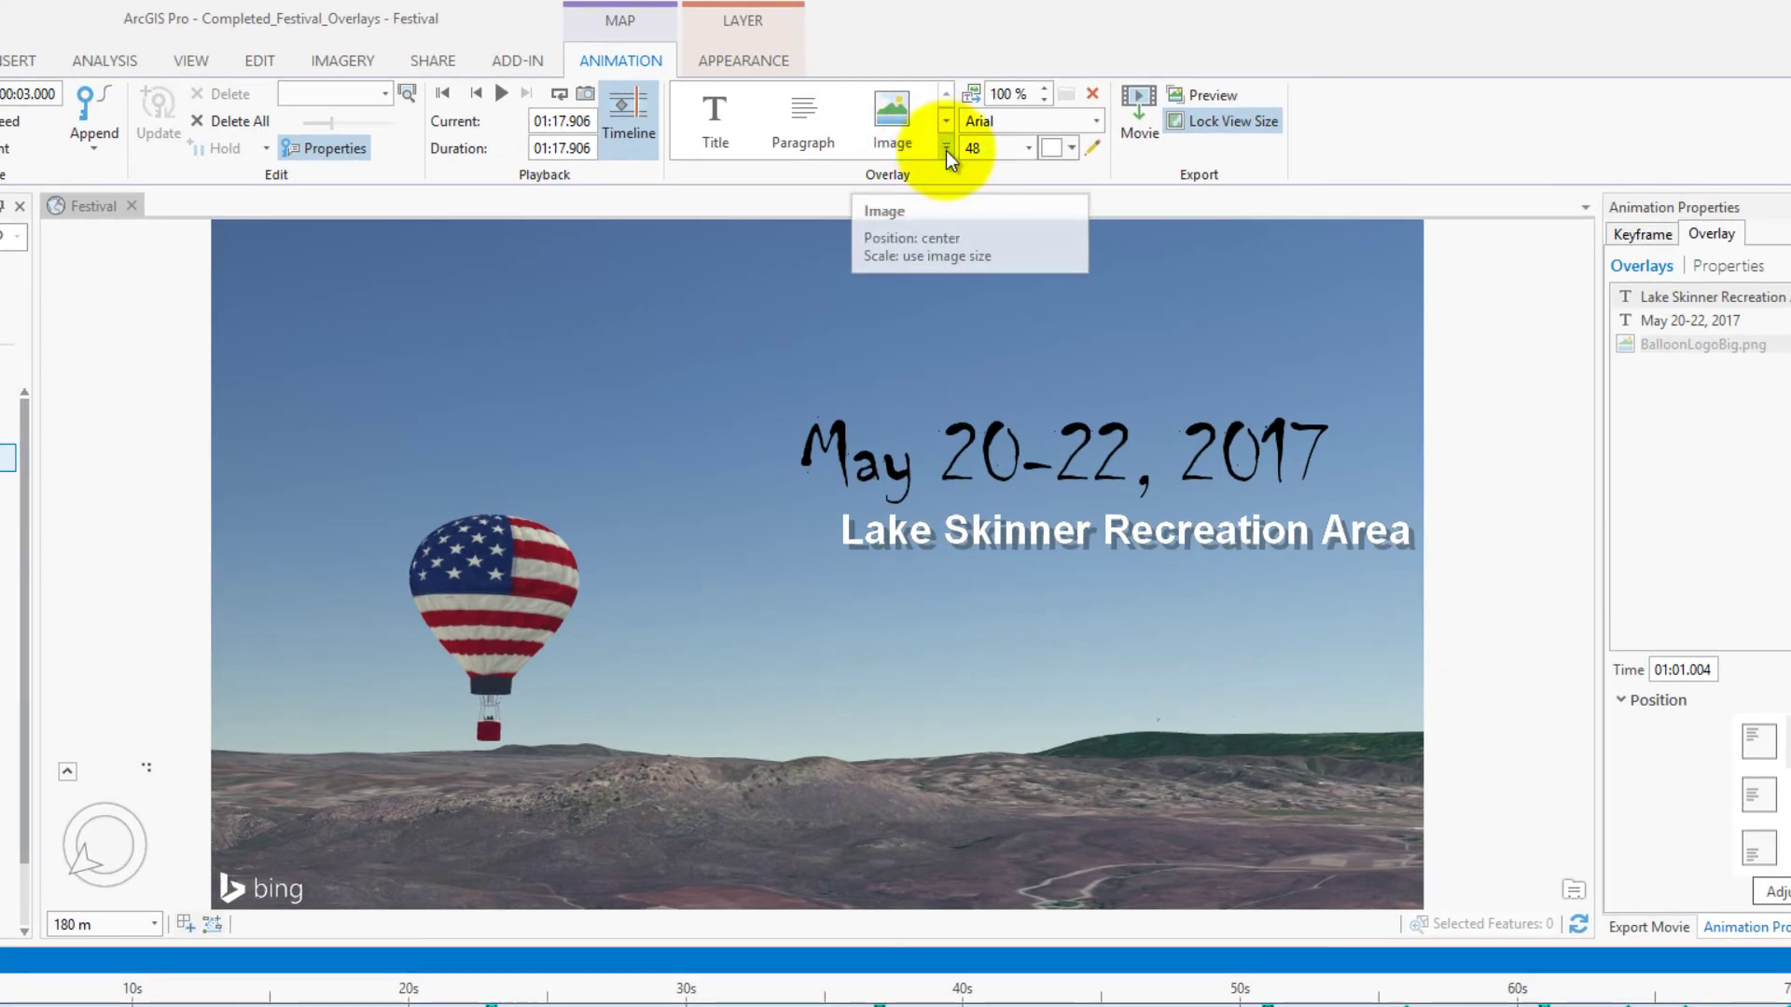
{"action": "left_click", "coordinate": [945, 149]}
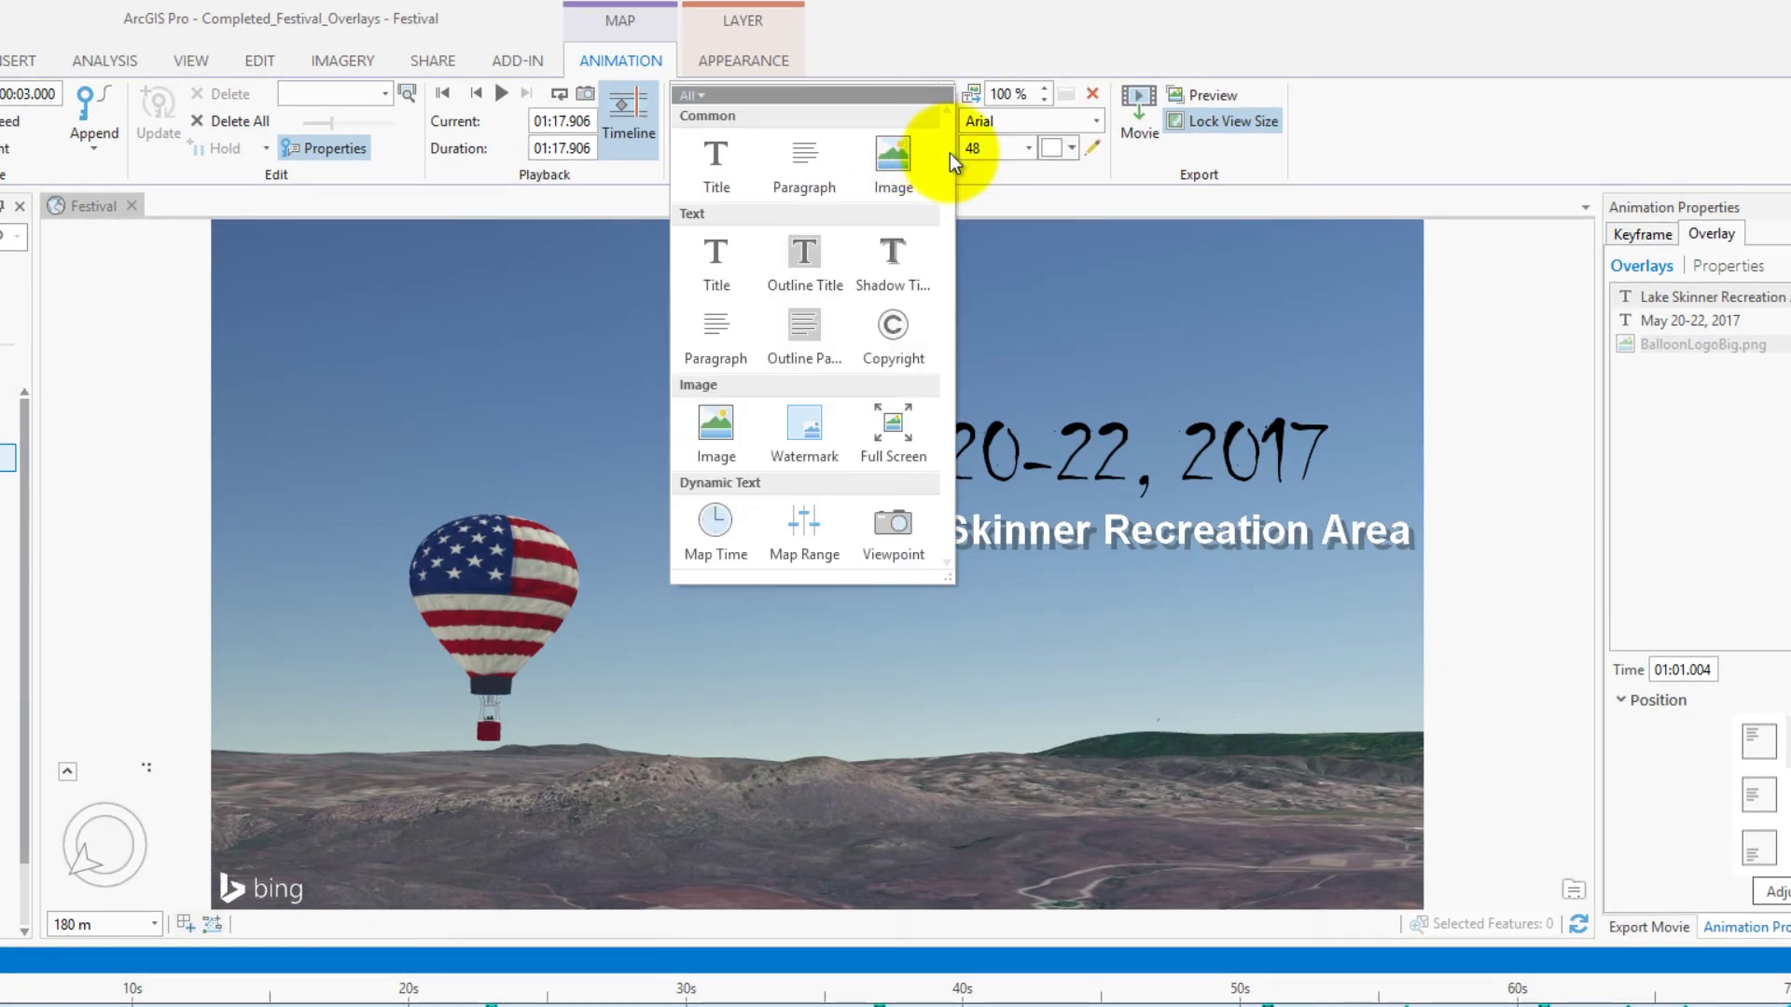
{"action": "left_click", "coordinate": [804, 427]}
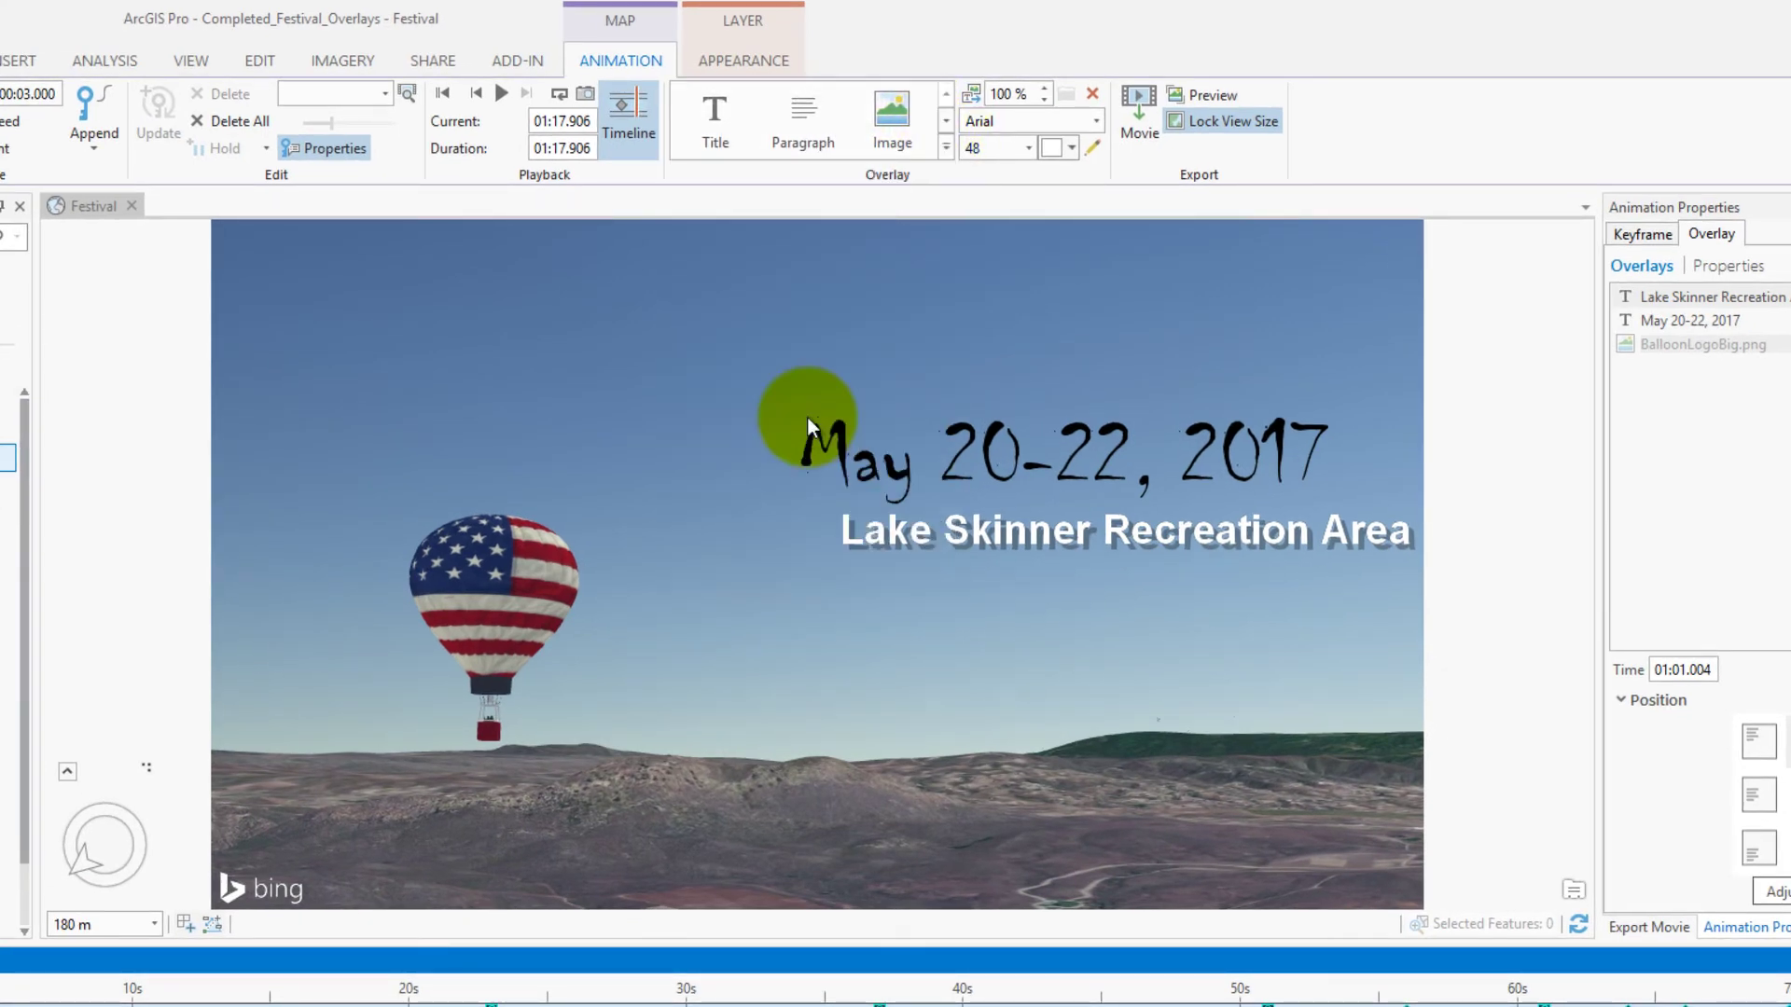
{"action": "left_click", "coordinate": [648, 324]}
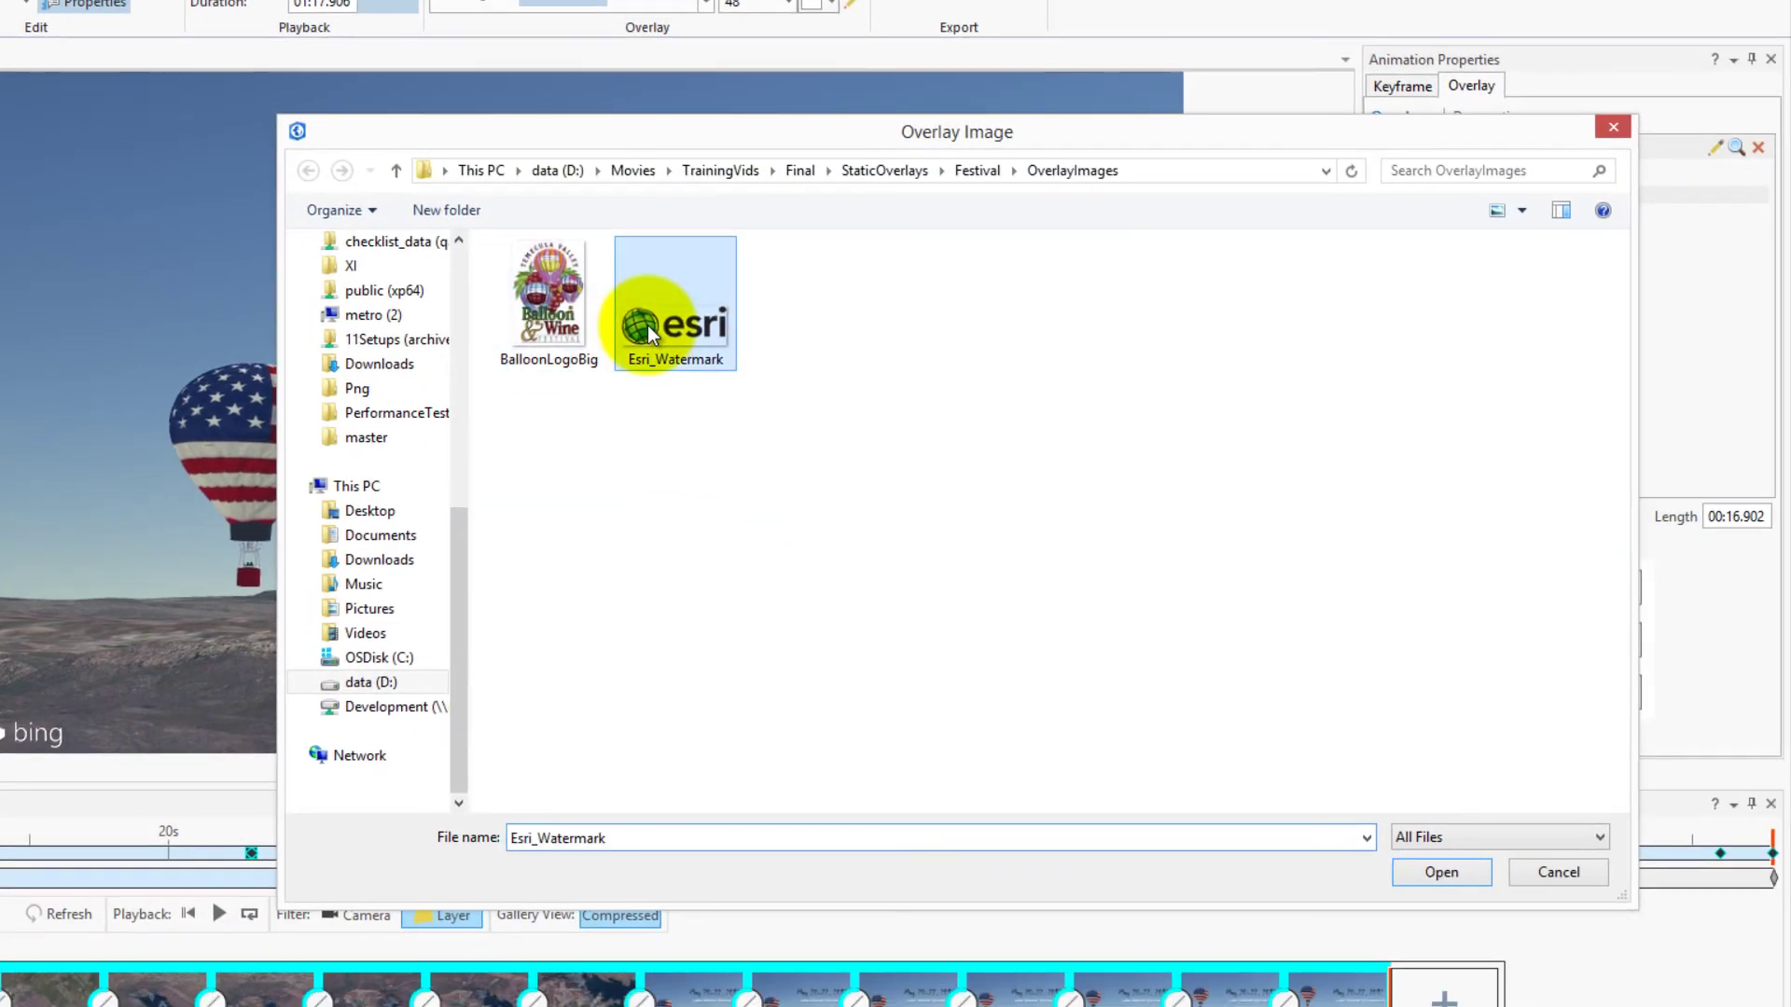
{"action": "left_click", "coordinate": [1413, 869]}
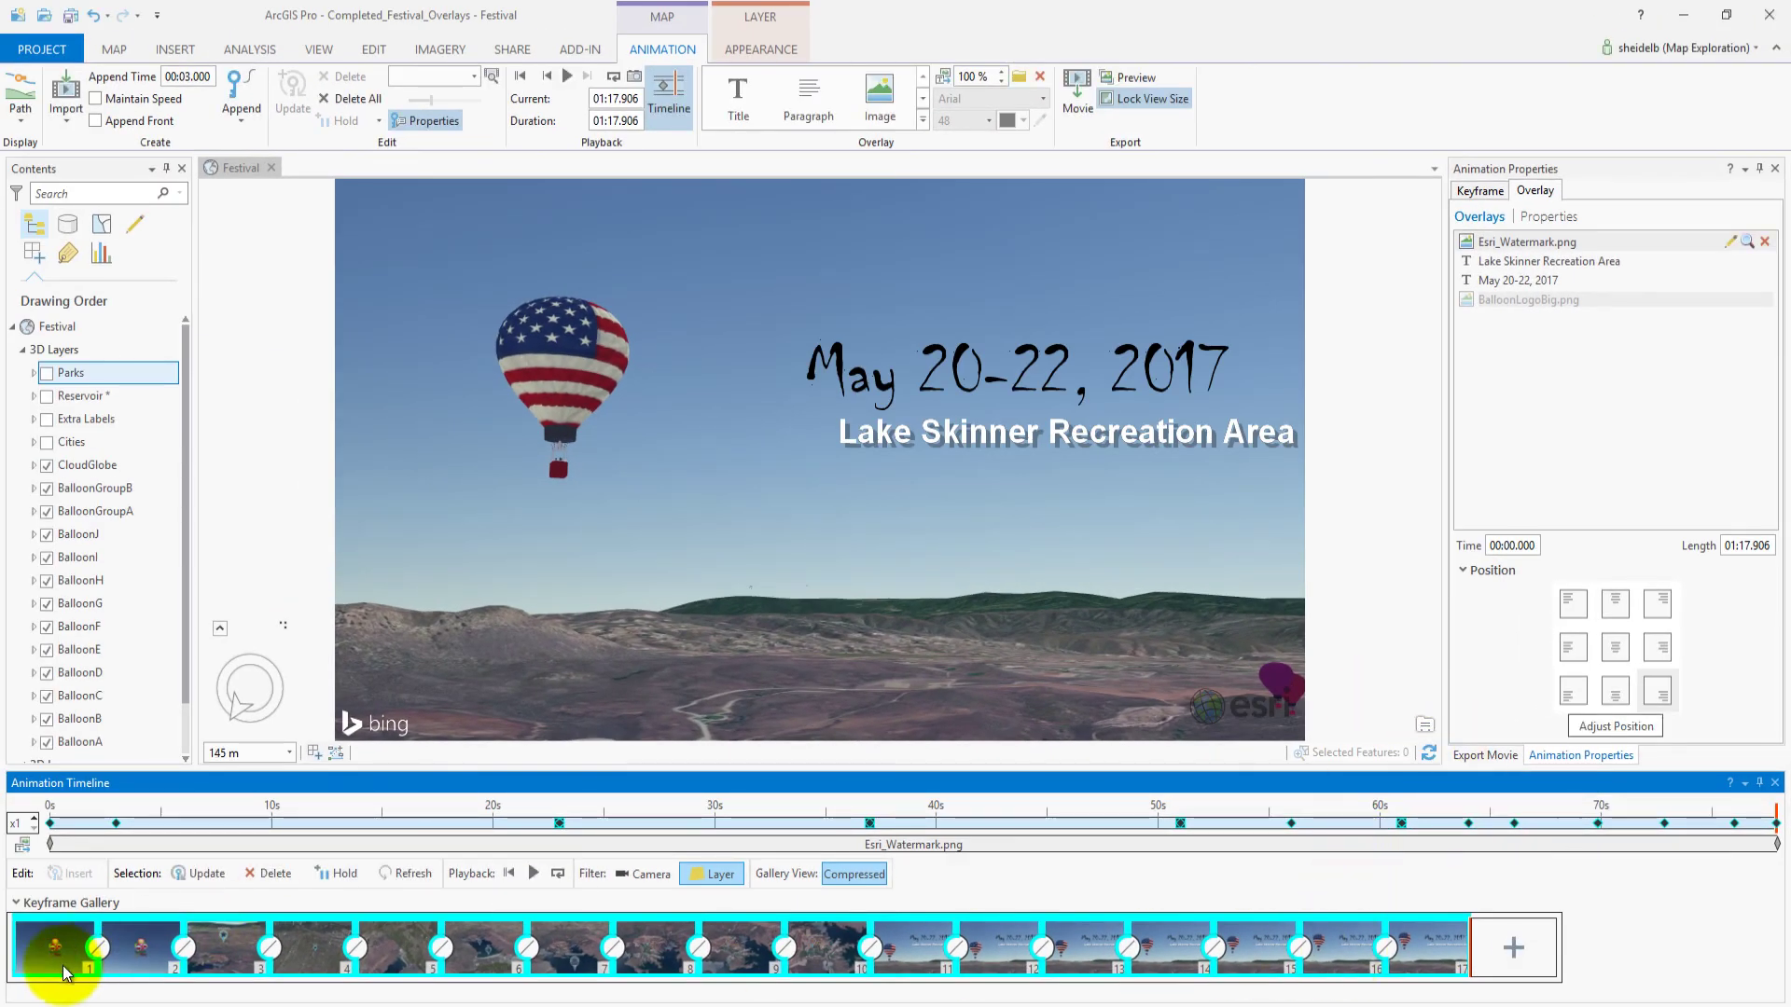
Play the animation from keyframe 1 at 00:00.000
{"action": "left_click", "coordinate": [33, 954]}
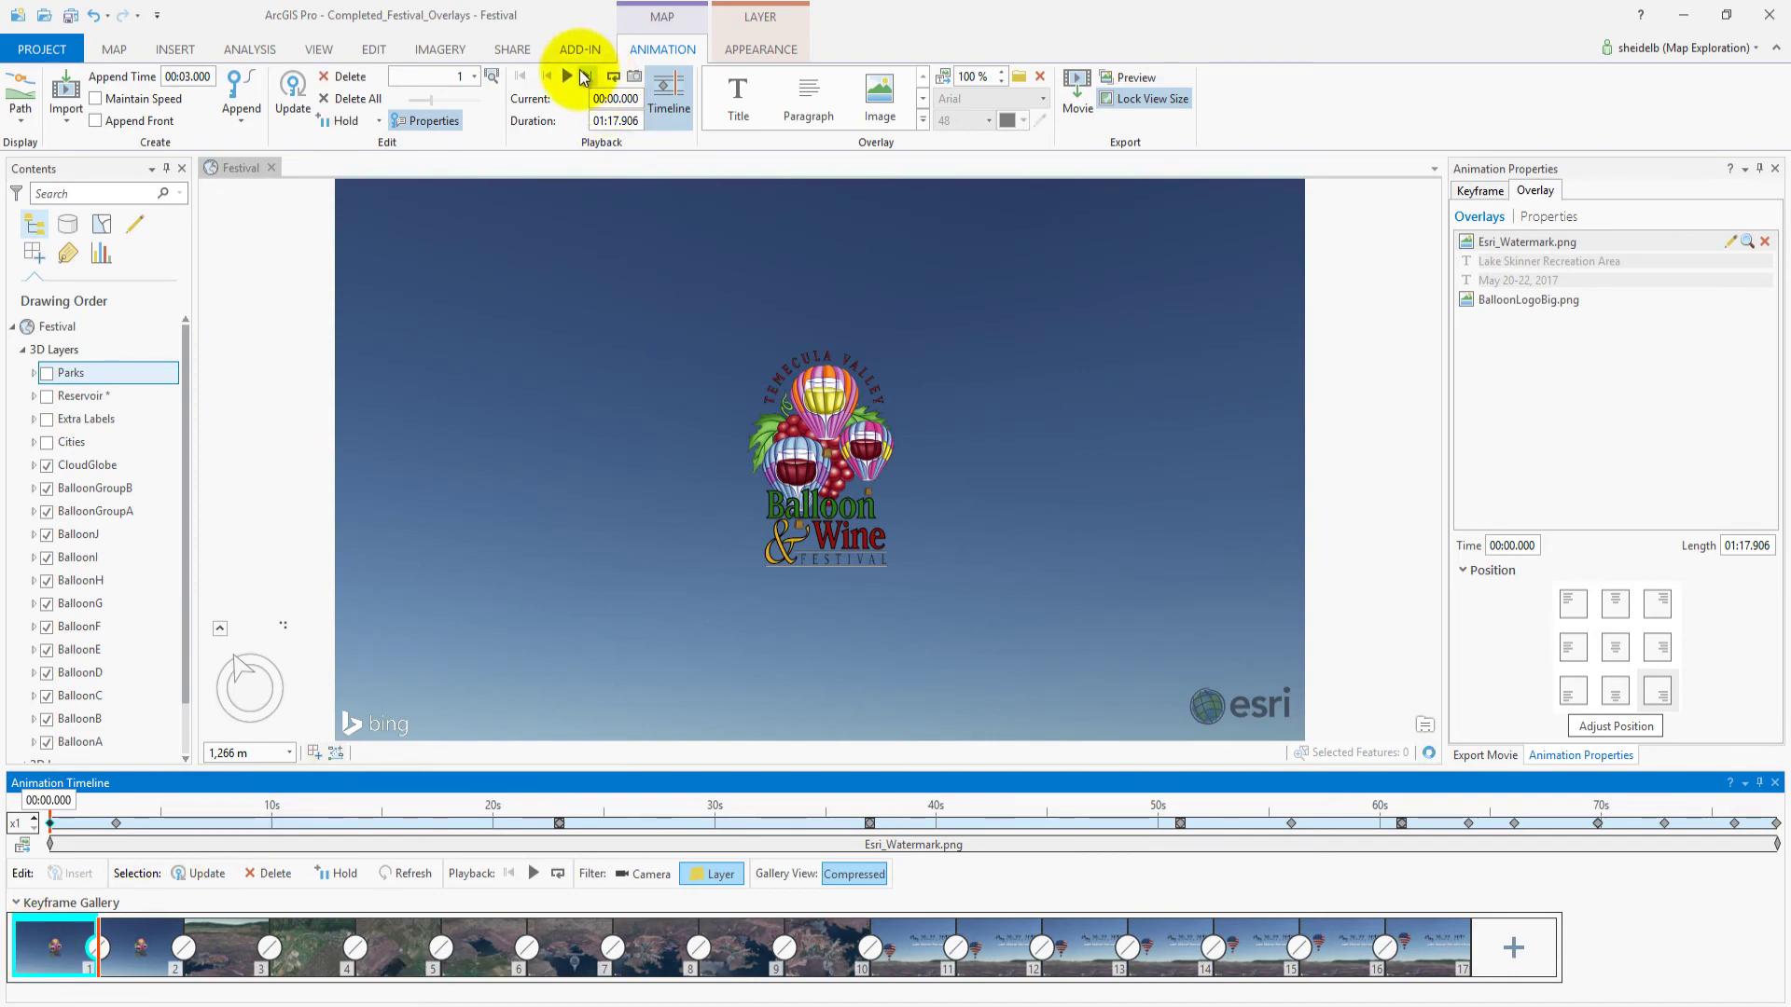
{"action": "left_click", "coordinate": [566, 77]}
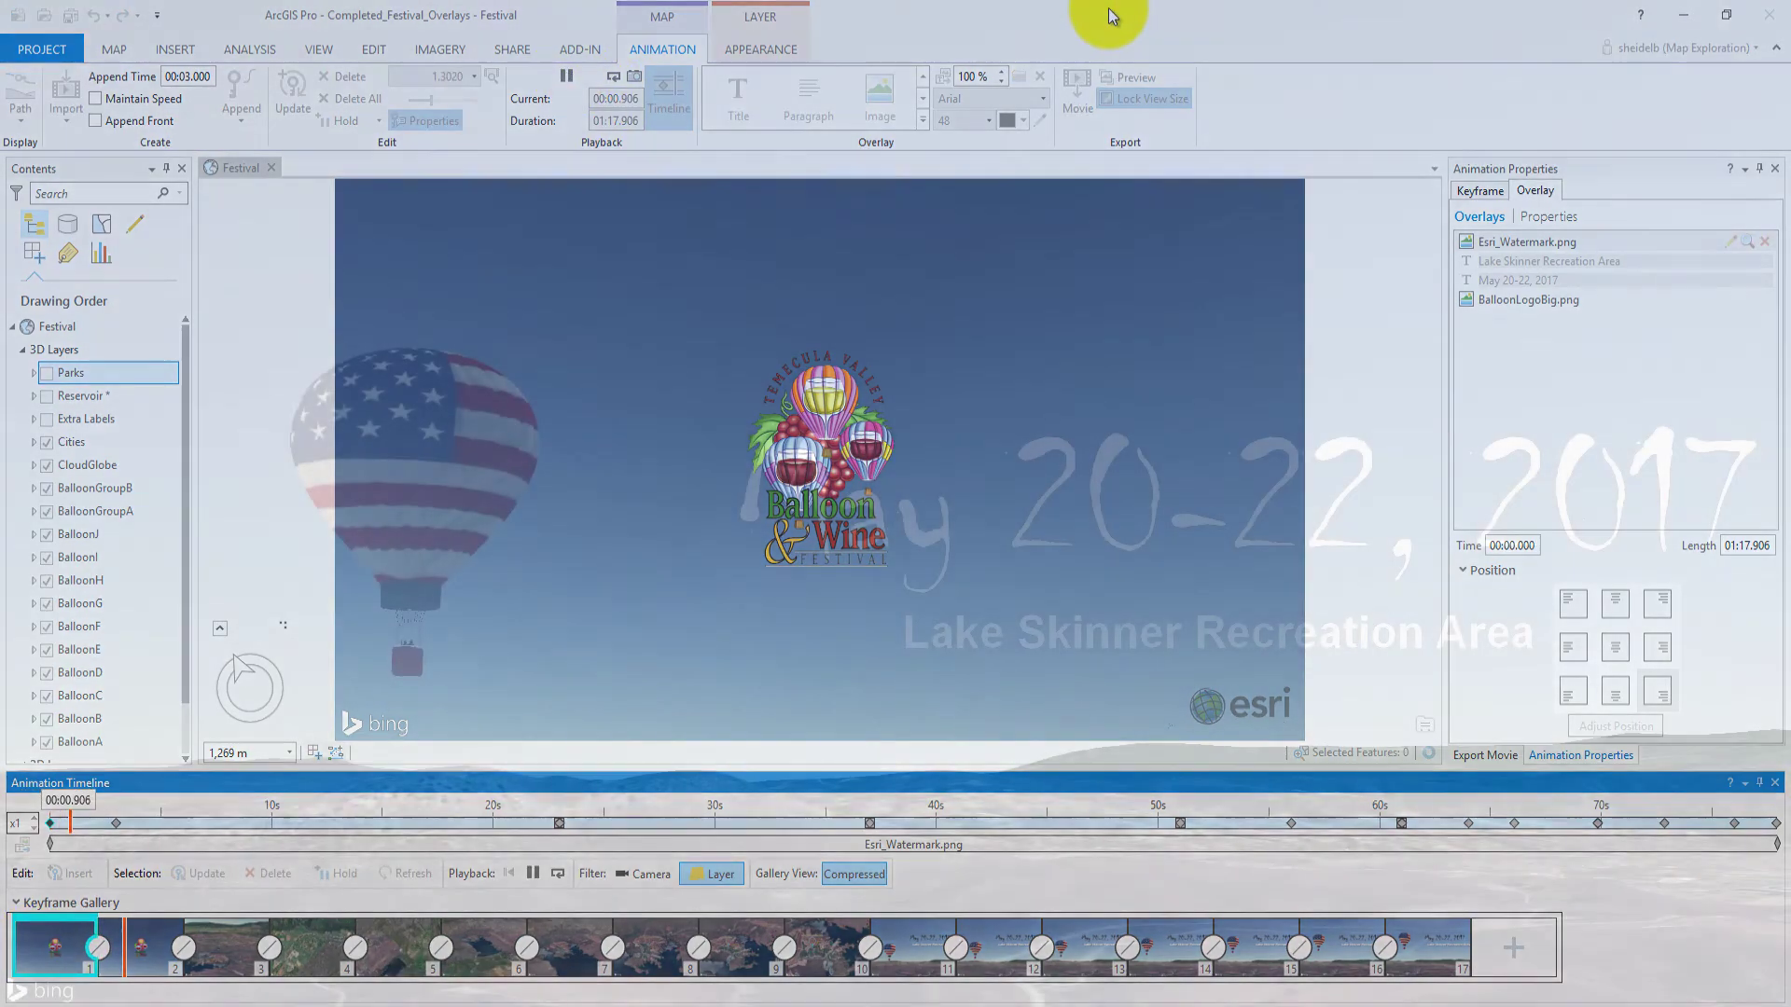